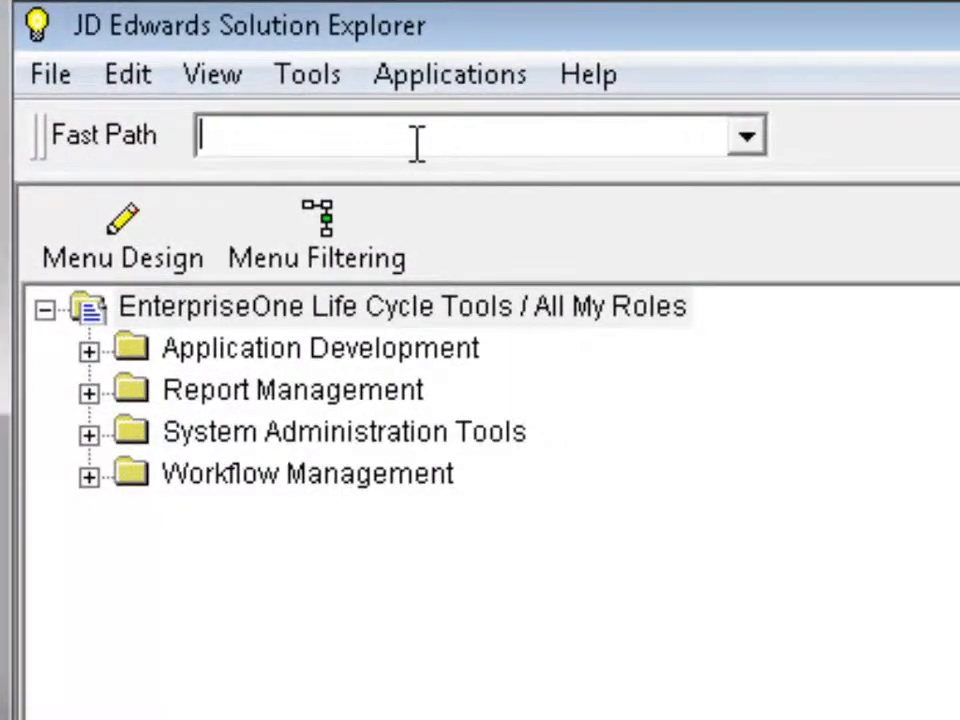
- Launch Version Workbench with the fast path command vw, and view its spec and library release levels
text(vw)
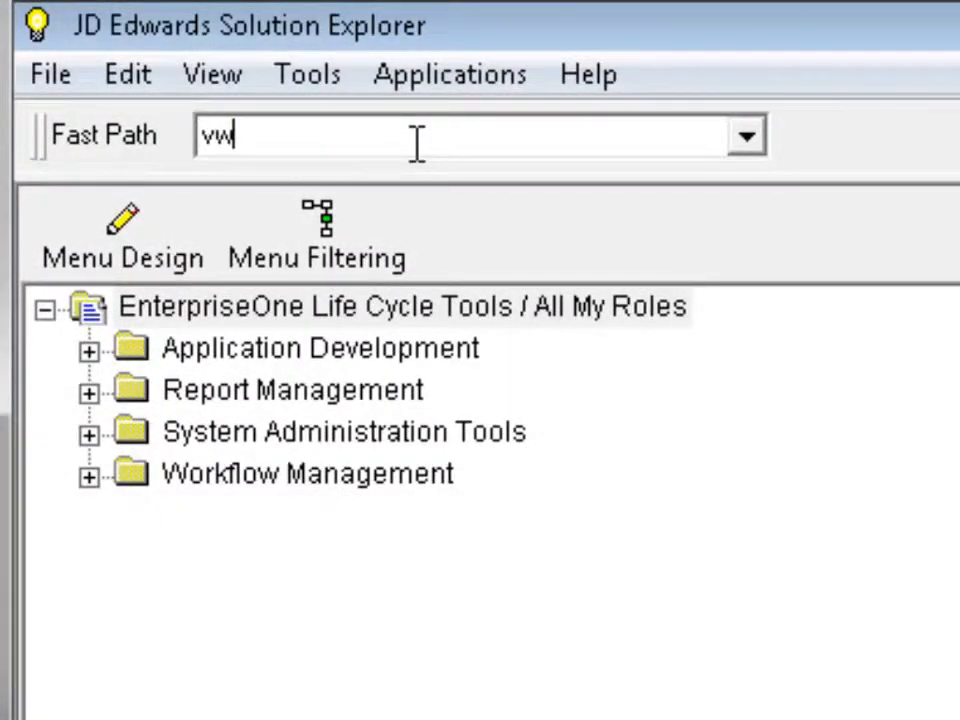
key(Return)
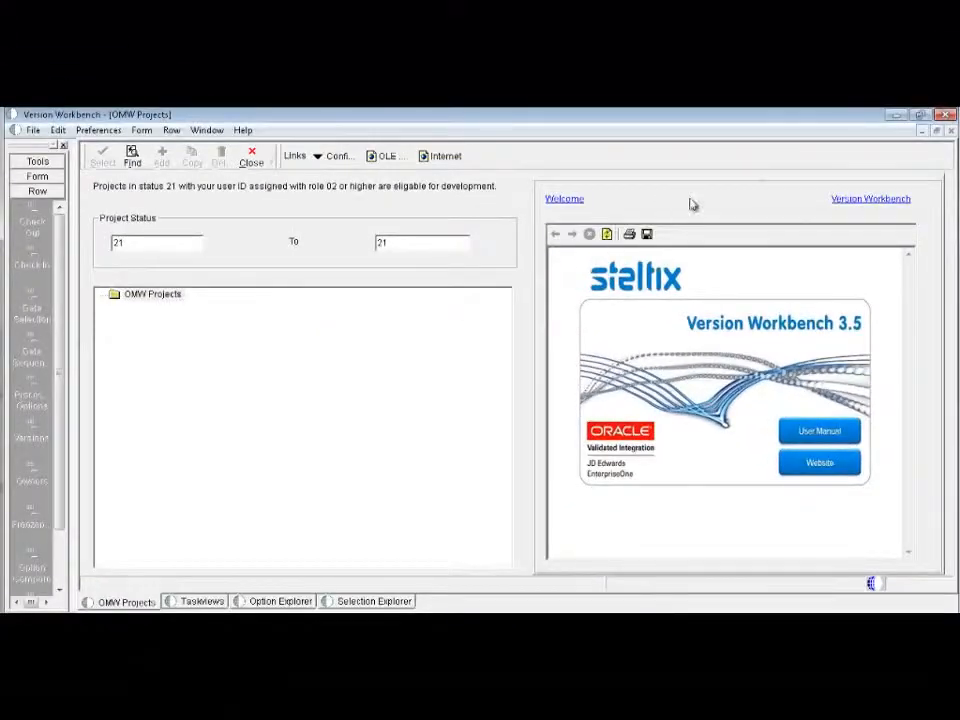
click(888, 198)
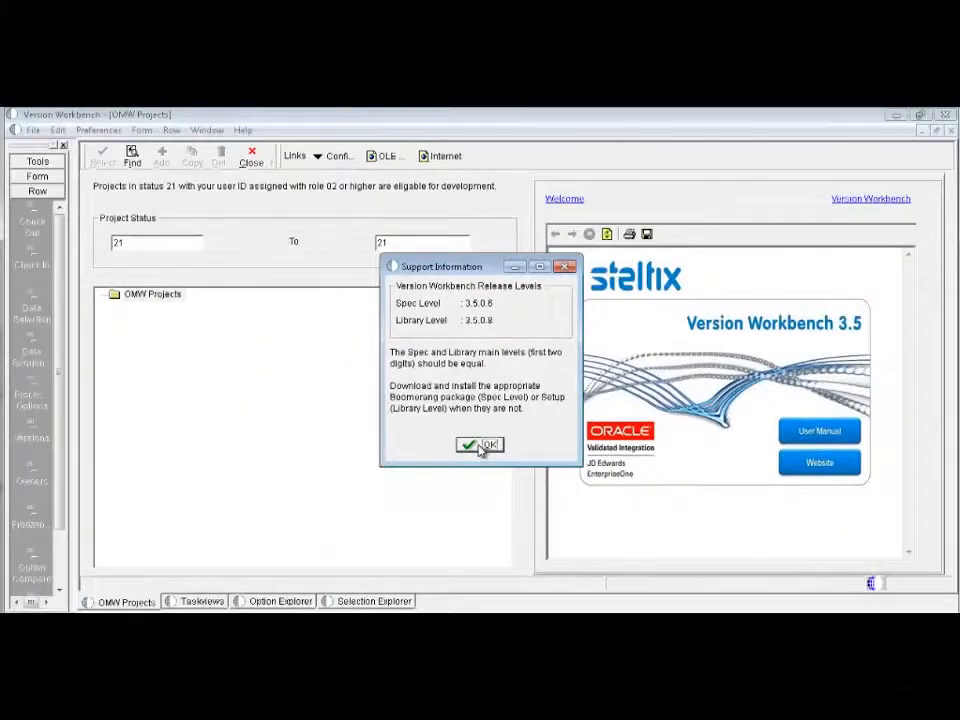
click(481, 446)
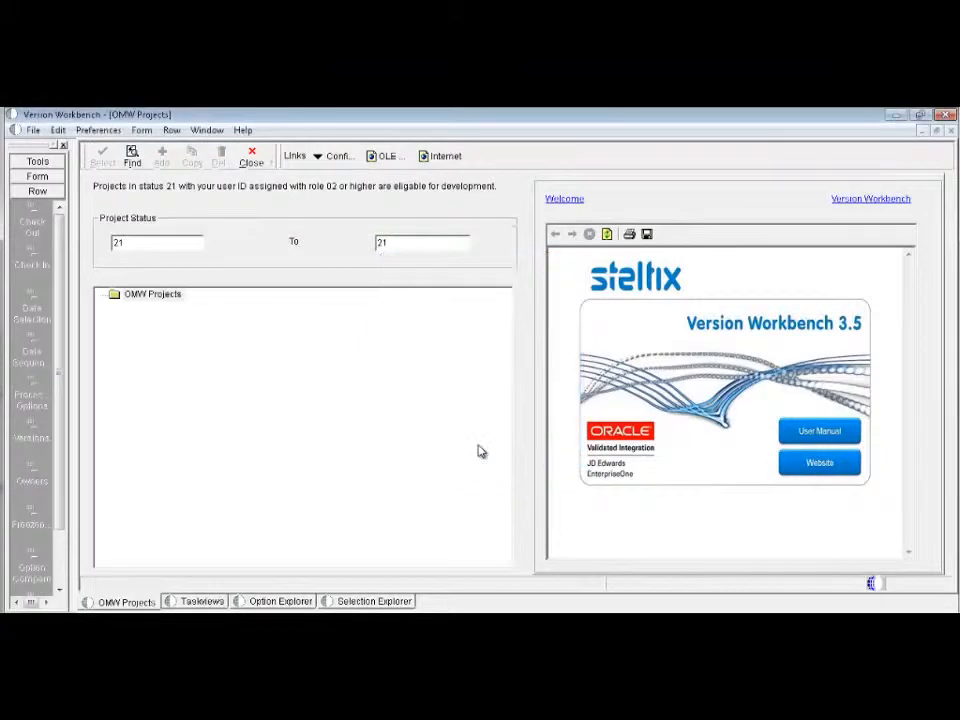
- Review the development configuration by path code and the Version Workbench license key status, returning to the OMW projects
click(36, 176)
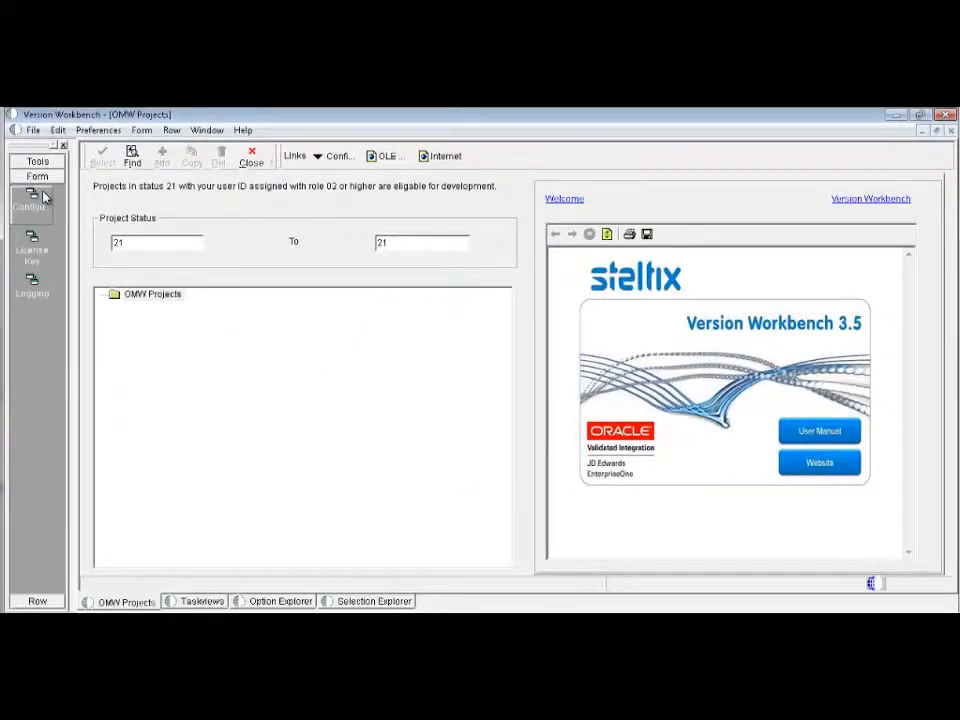
click(38, 205)
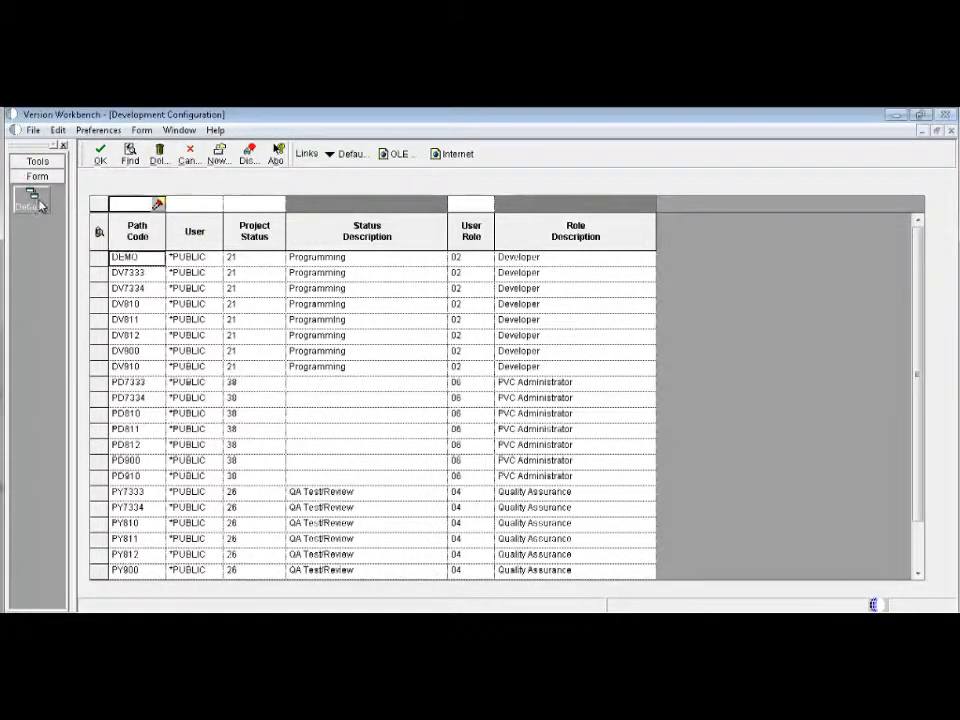
click(188, 158)
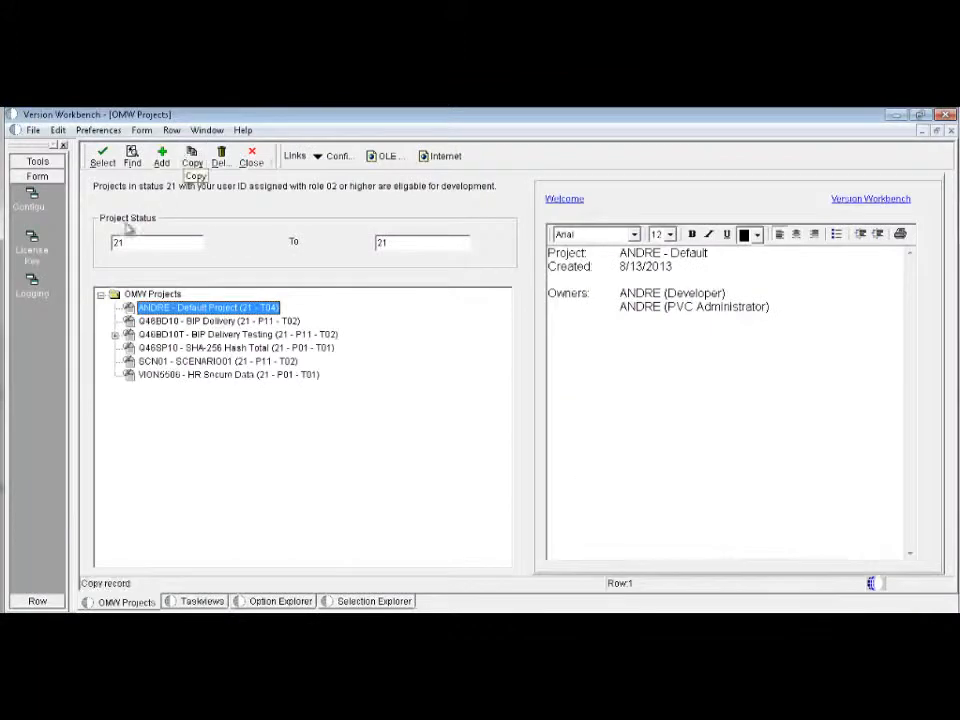
click(31, 240)
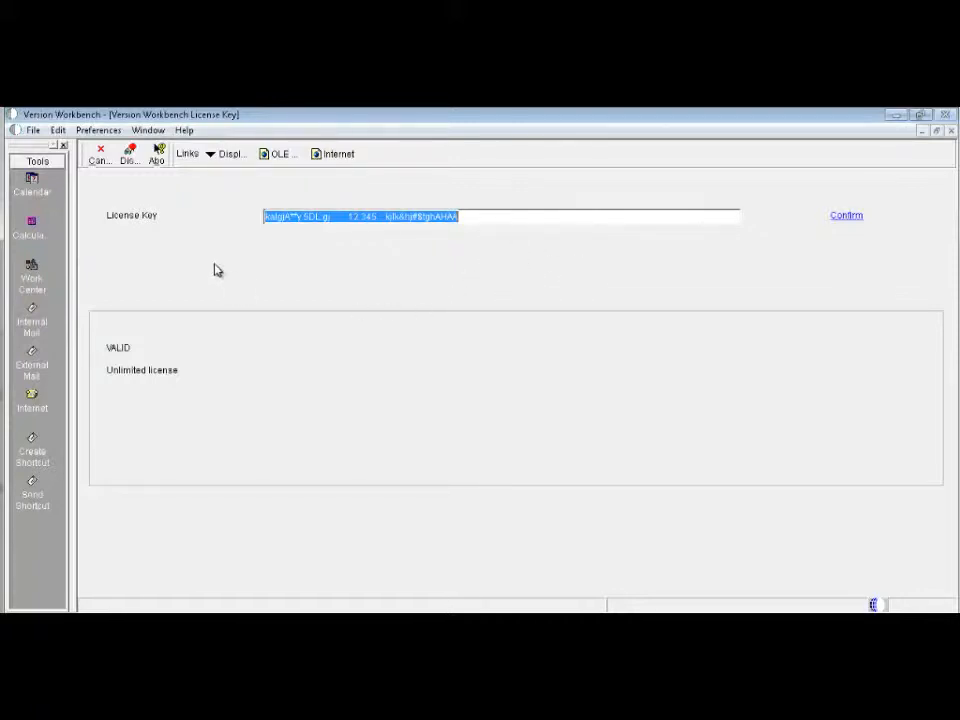
click(99, 160)
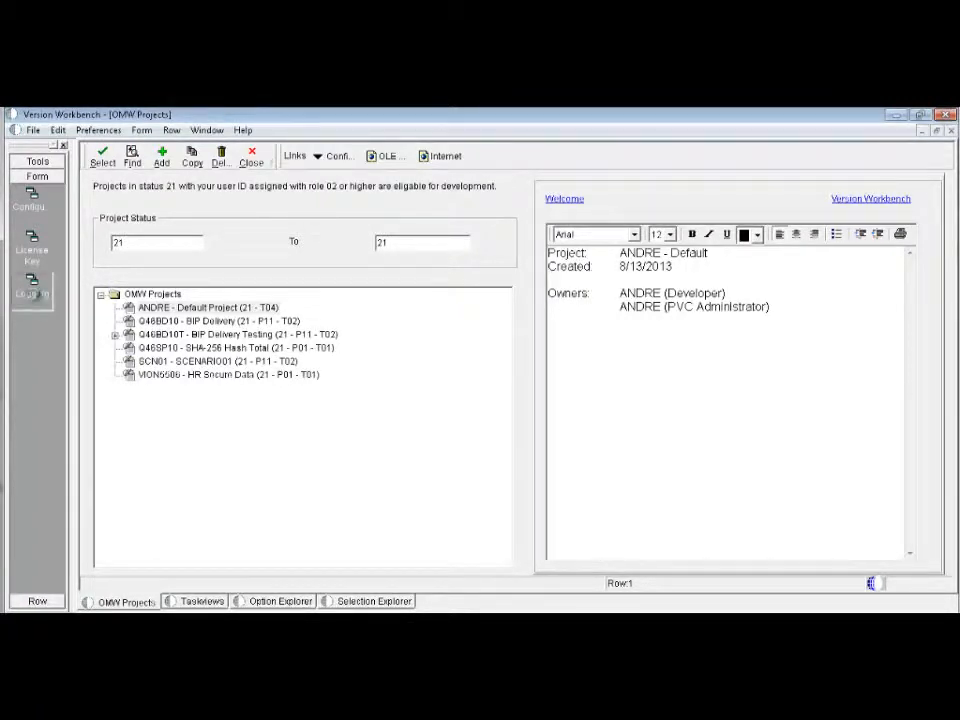
- Find all logging records and inspect the Design Processing Options details for R42565 version XJDE7002, then return to the OMW projects
click(34, 297)
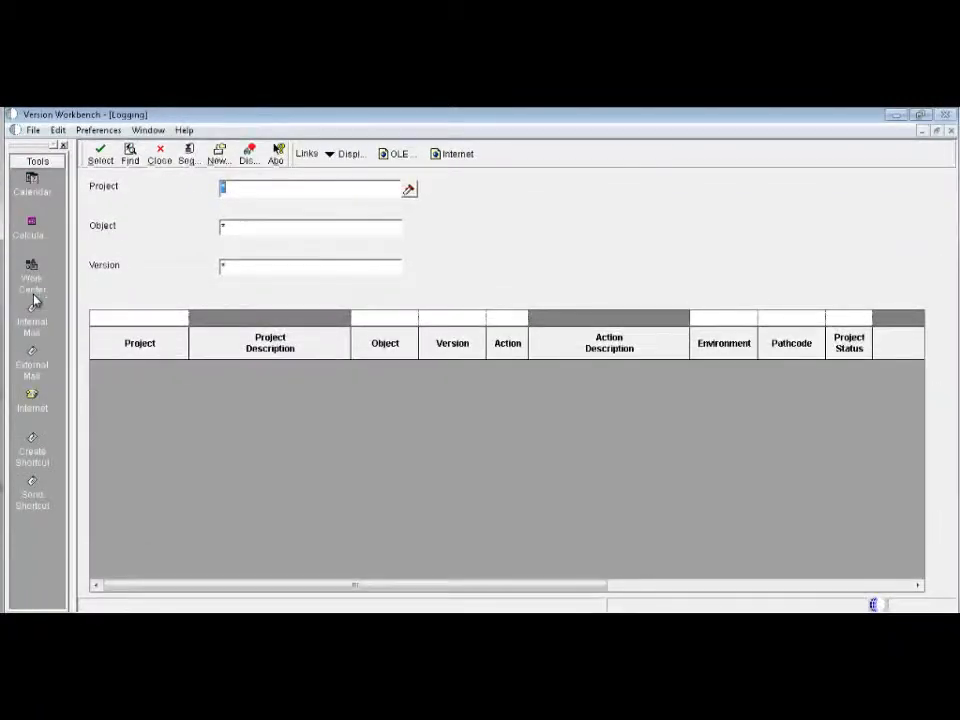
click(130, 155)
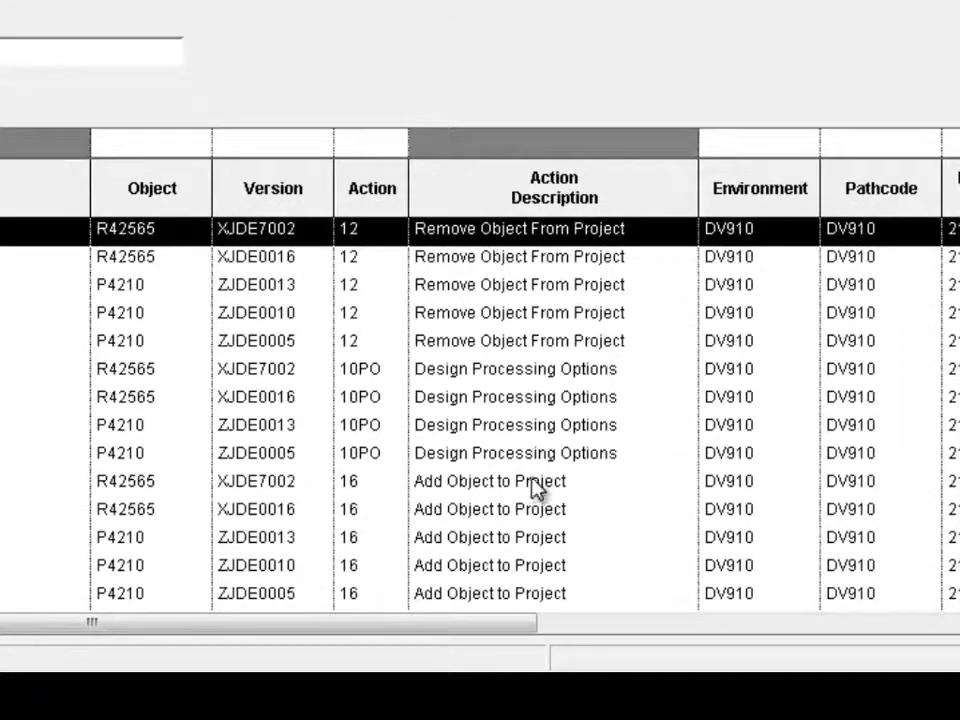
click(467, 375)
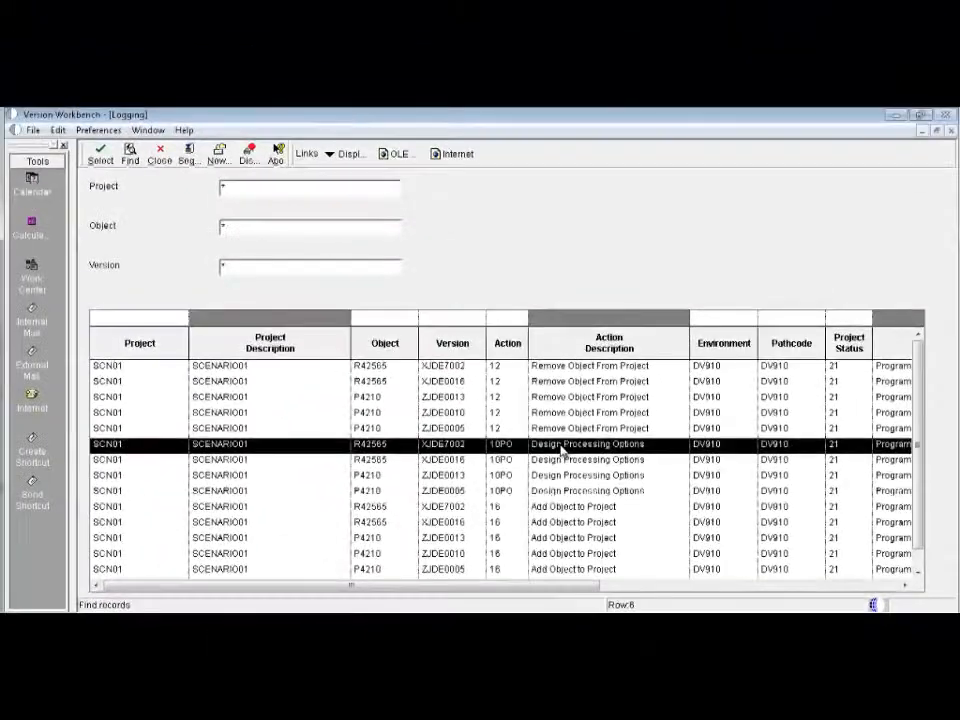
double_click(476, 382)
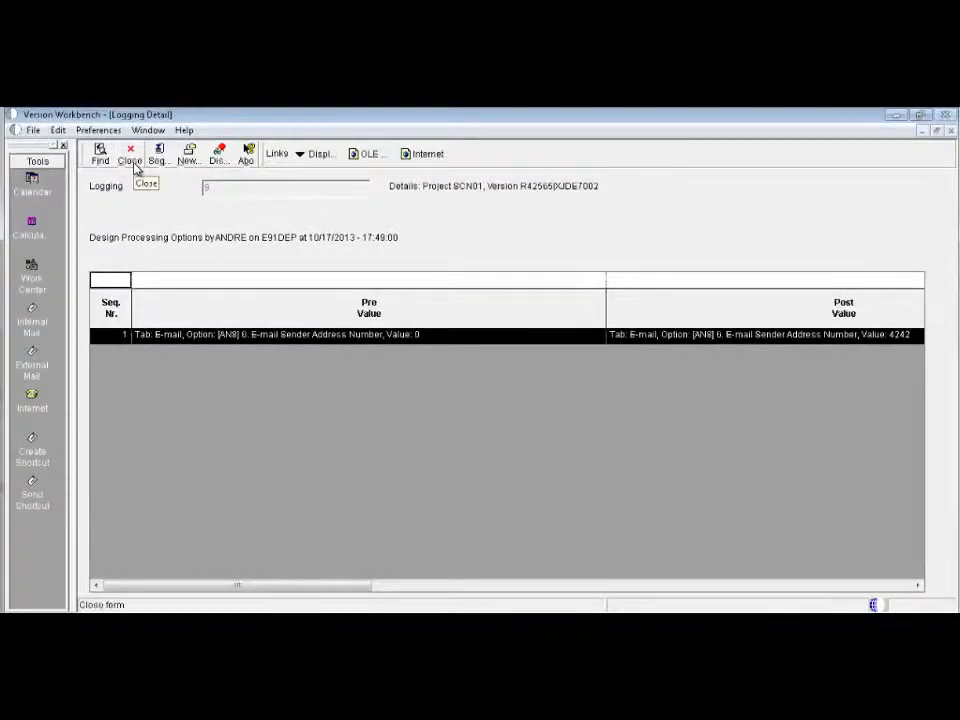
click(134, 166)
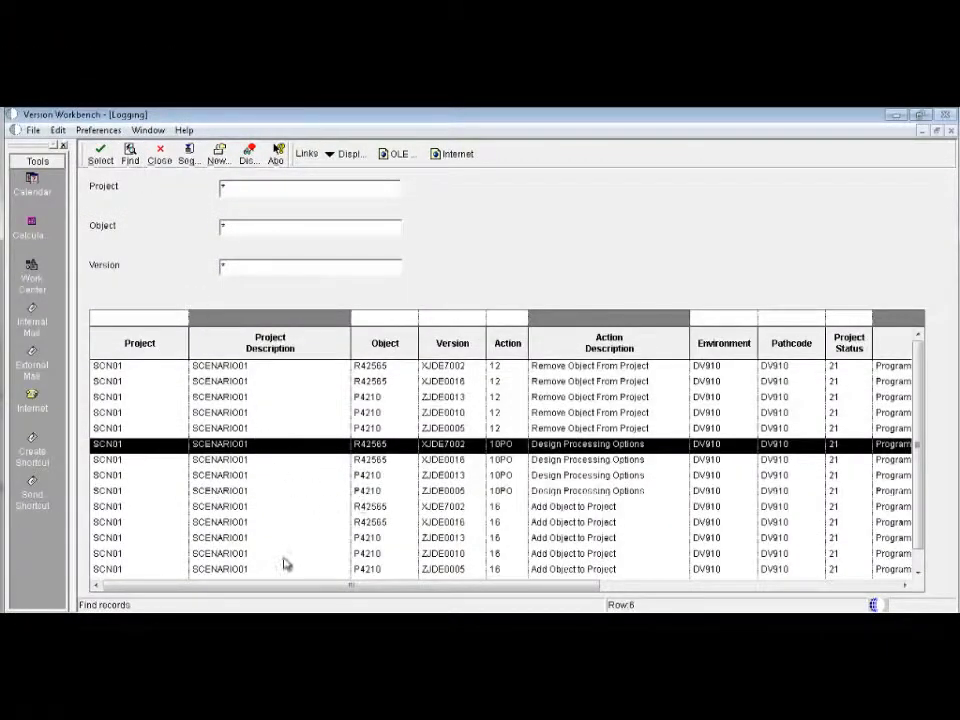
mouse_move(364, 591)
mouse_down()
mouse_move(574, 587)
mouse_move(347, 585)
mouse_up()
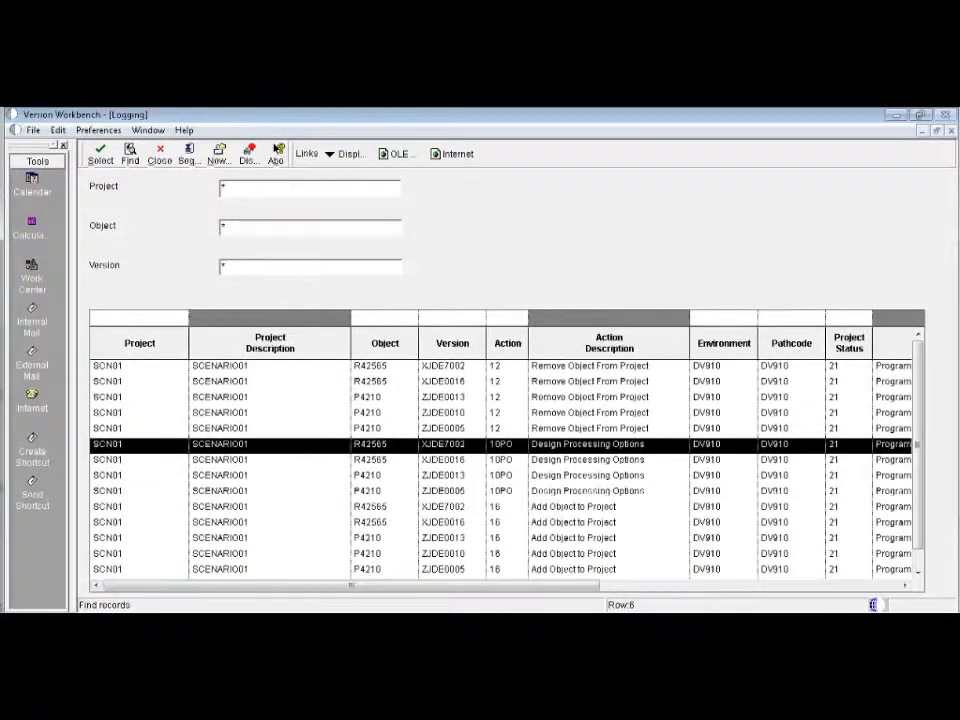
click(162, 162)
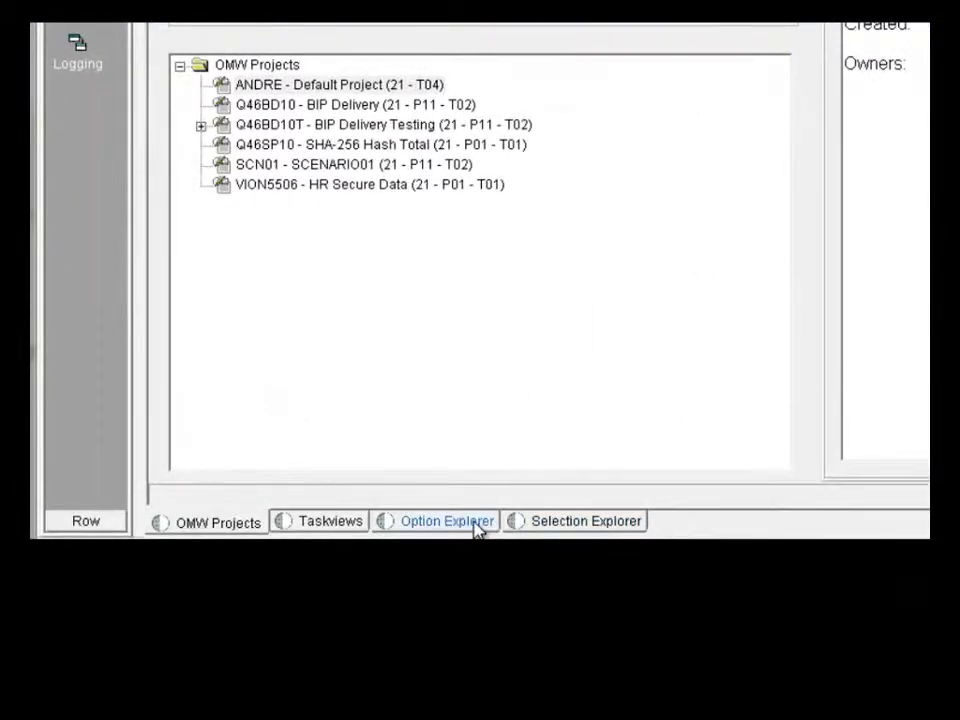
- Open Option Explorer and select the 42SYS freezepoint
click(475, 524)
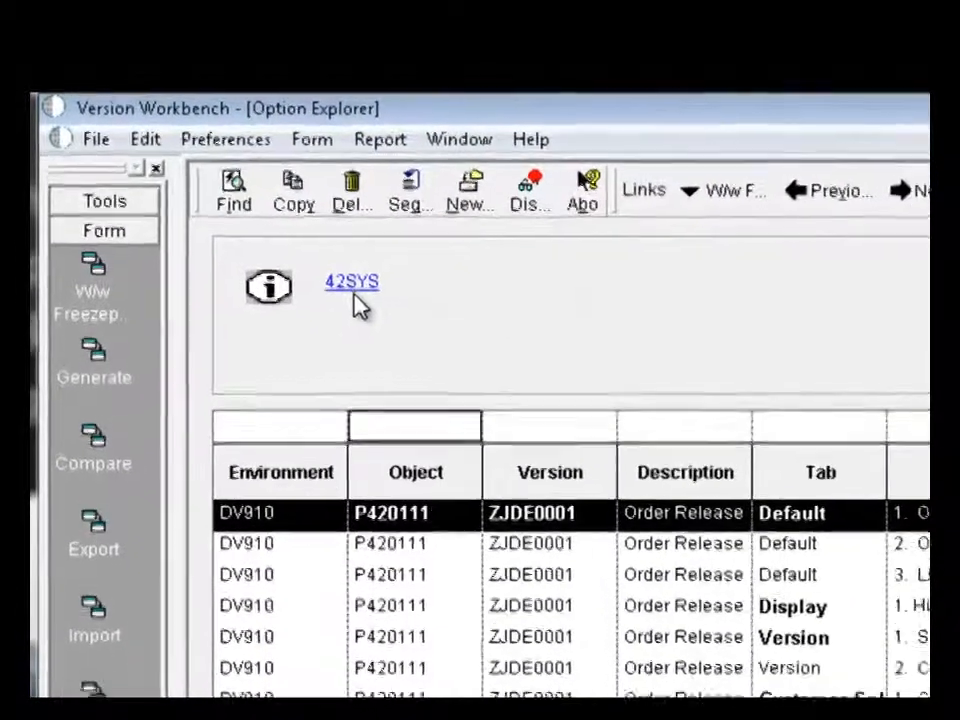
click(365, 291)
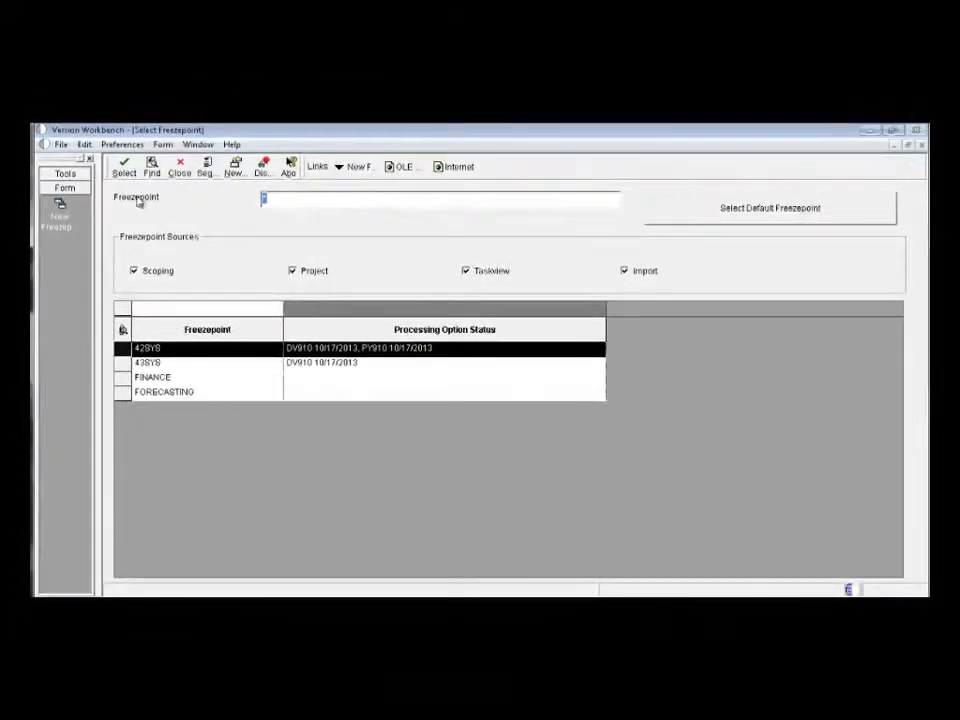
click(124, 167)
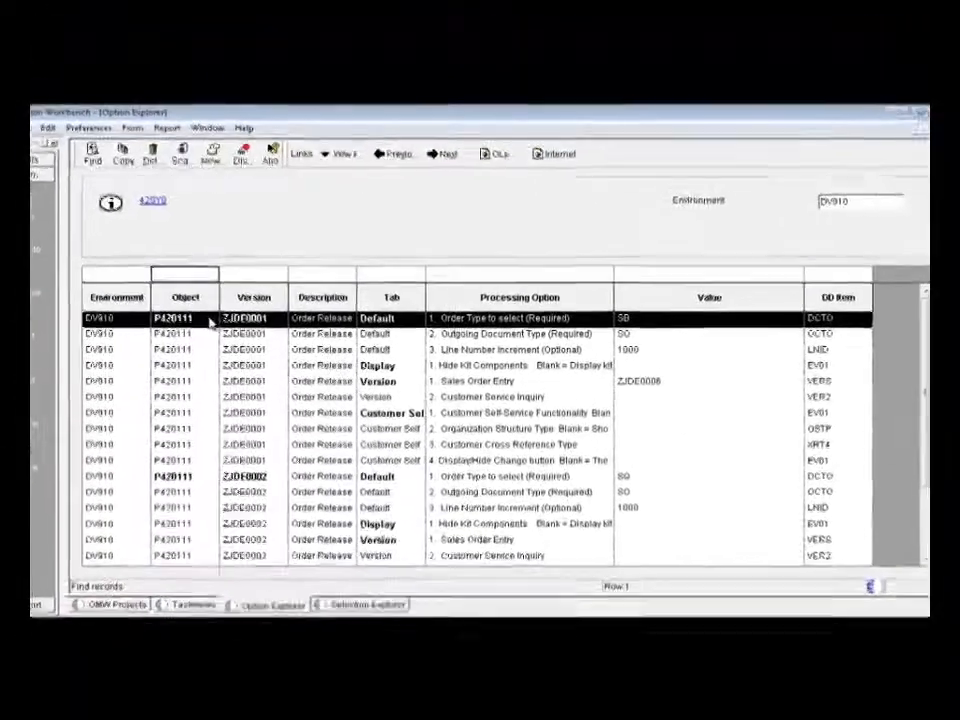
- Find the processing options for object P4210 with tab filter Def* and processing option filter 1.*
text(P4210)
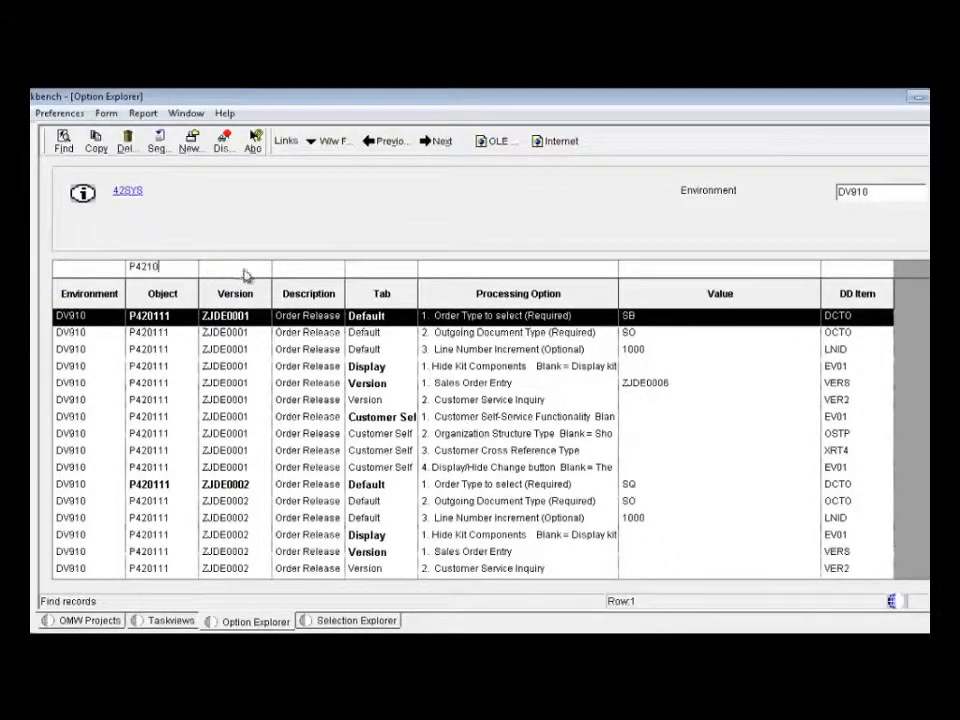
click(367, 274)
text(Def*)
click(470, 270)
text(1 *)
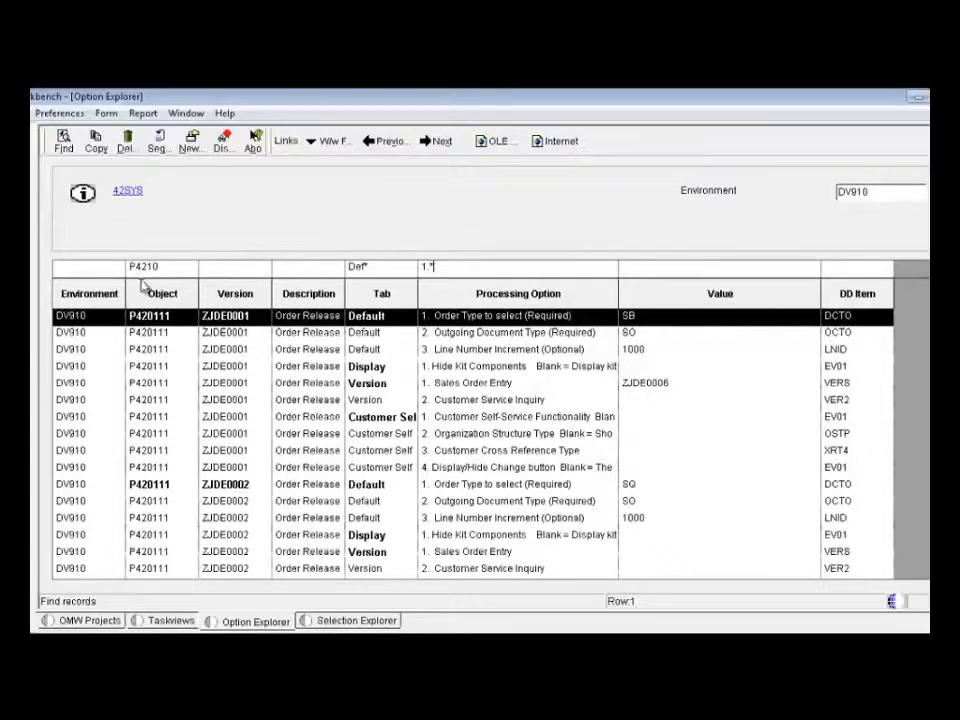
click(63, 145)
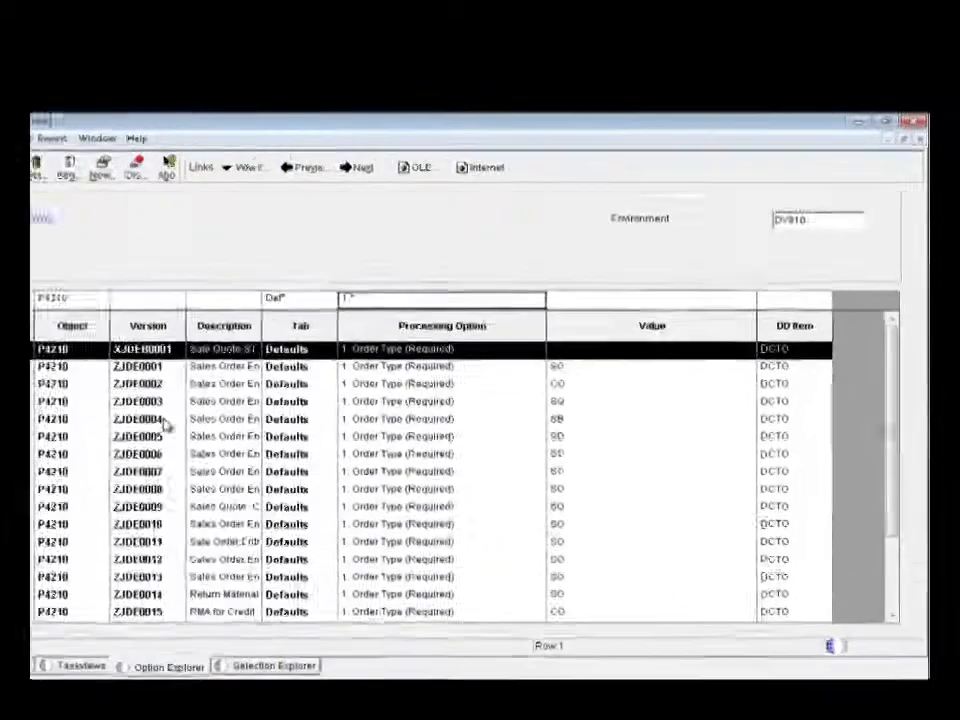
- Extend the filtered search to all environments with * and examine the order type values per version
click(817, 222)
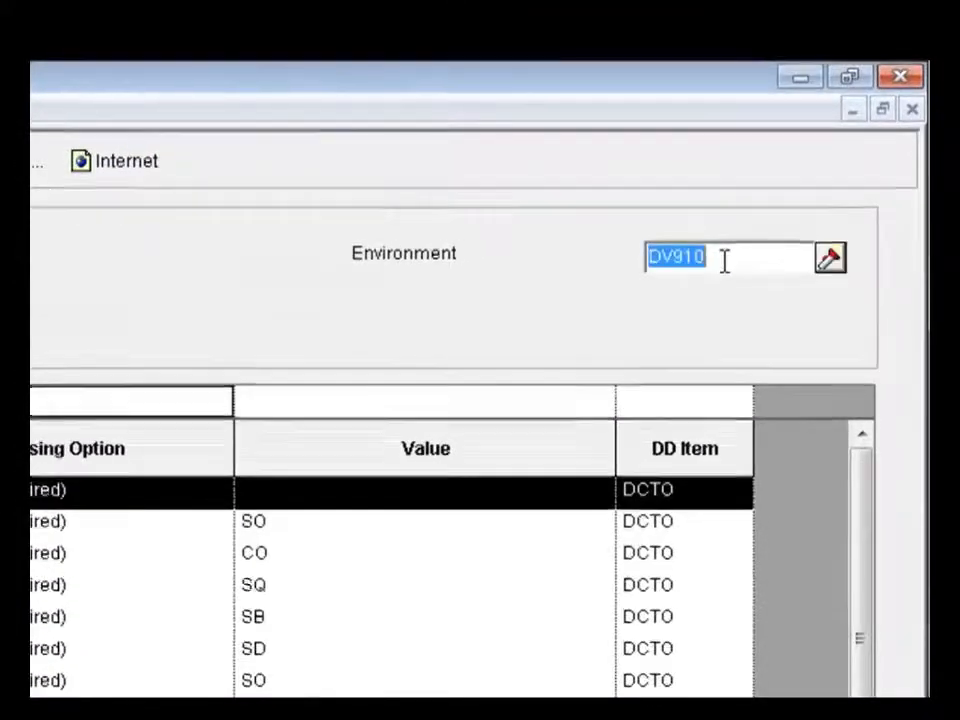
text(*)
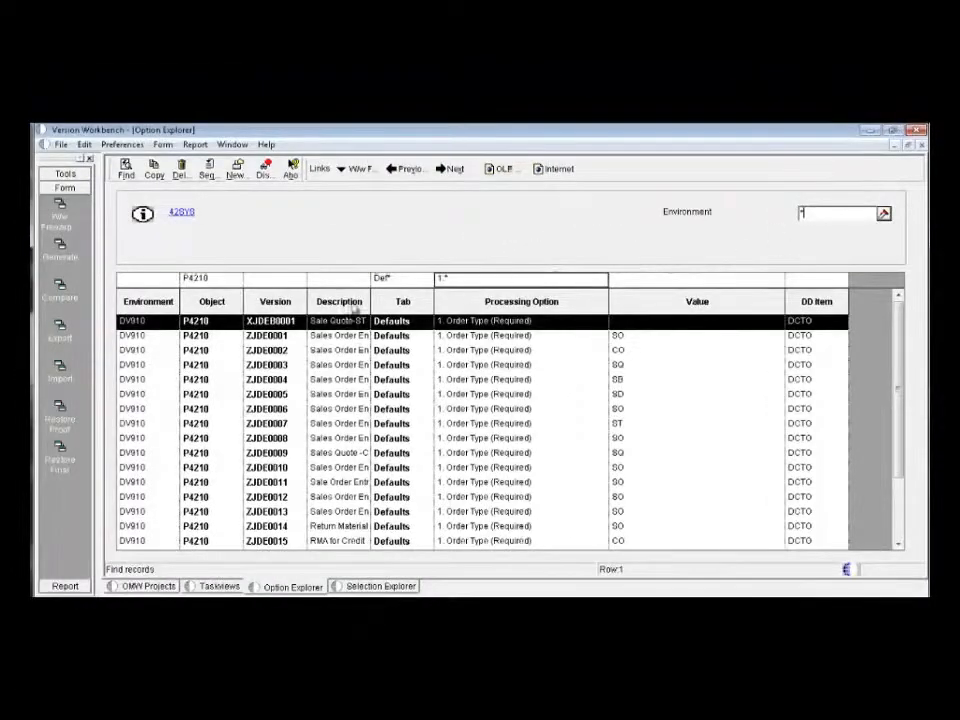
key(Return)
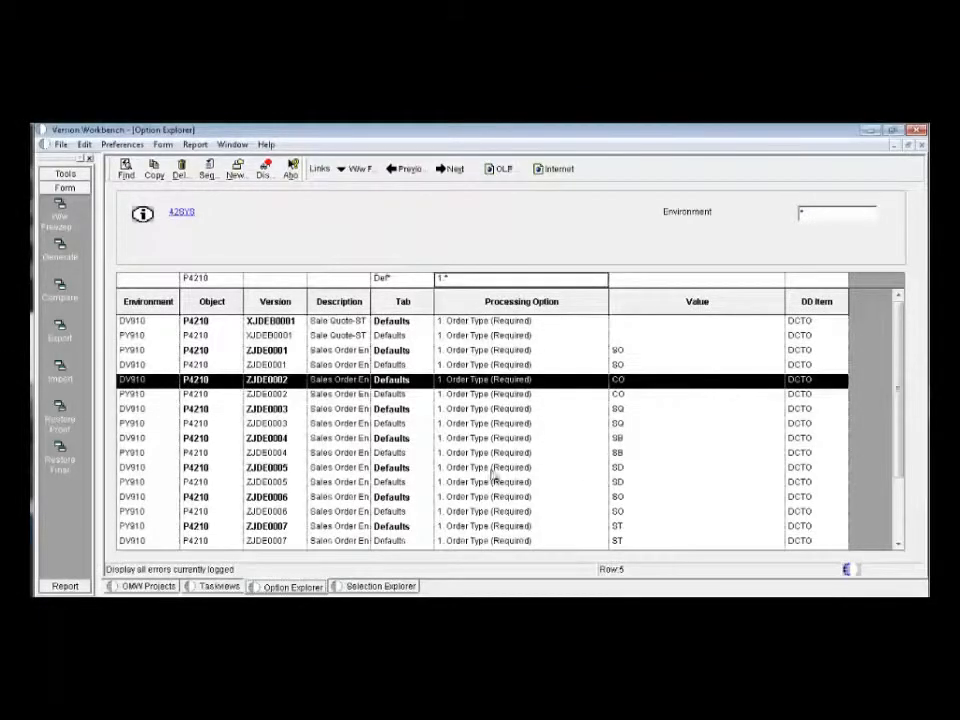
click(438, 458)
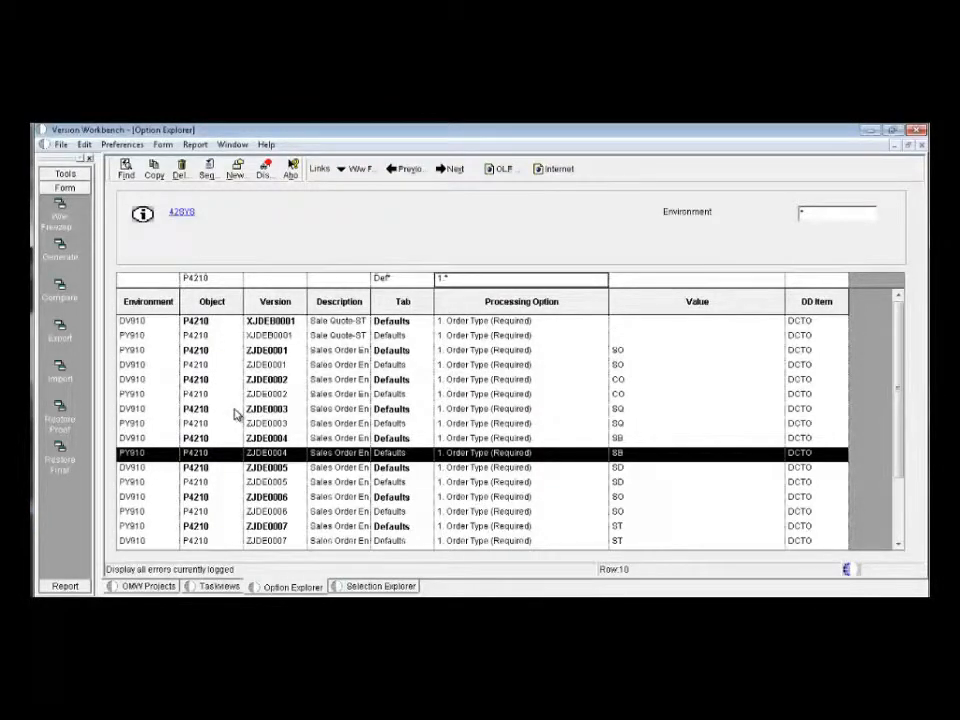
- Clear the object, tab and processing option filters, set the environment to the login environment DV910, and refresh the records
click(212, 282)
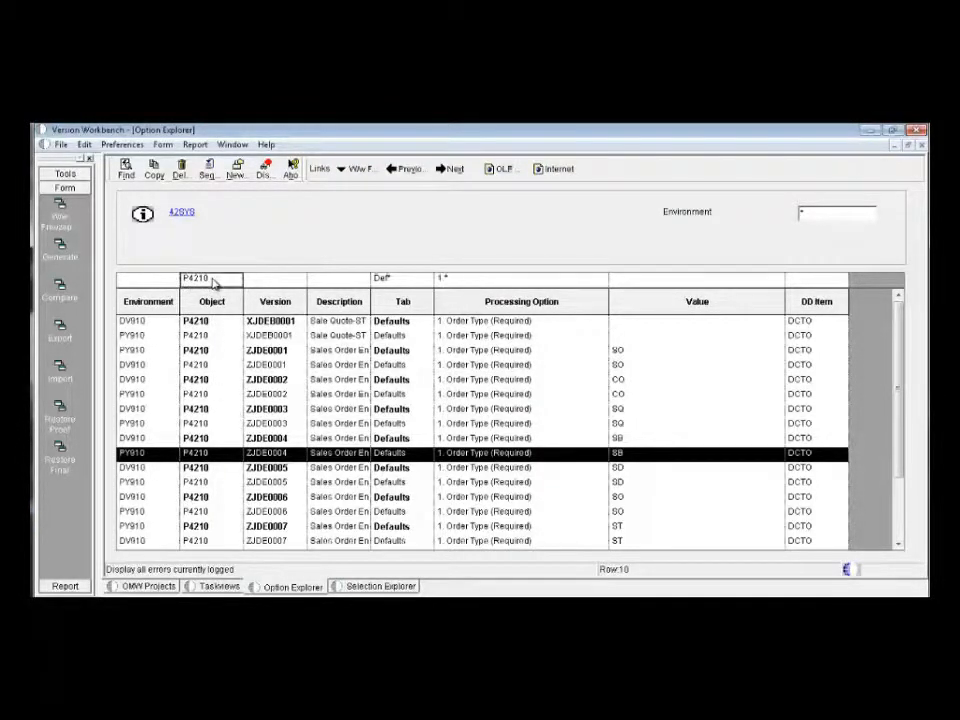
key(BackSpace)
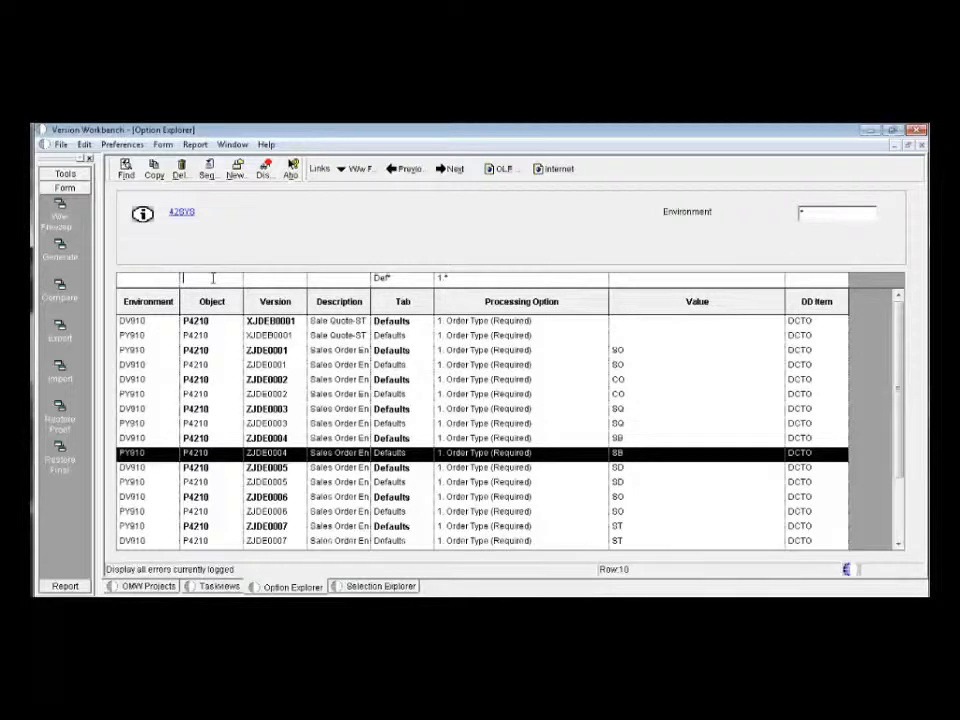
click(411, 278)
key(BackSpace)
click(525, 278)
click(838, 213)
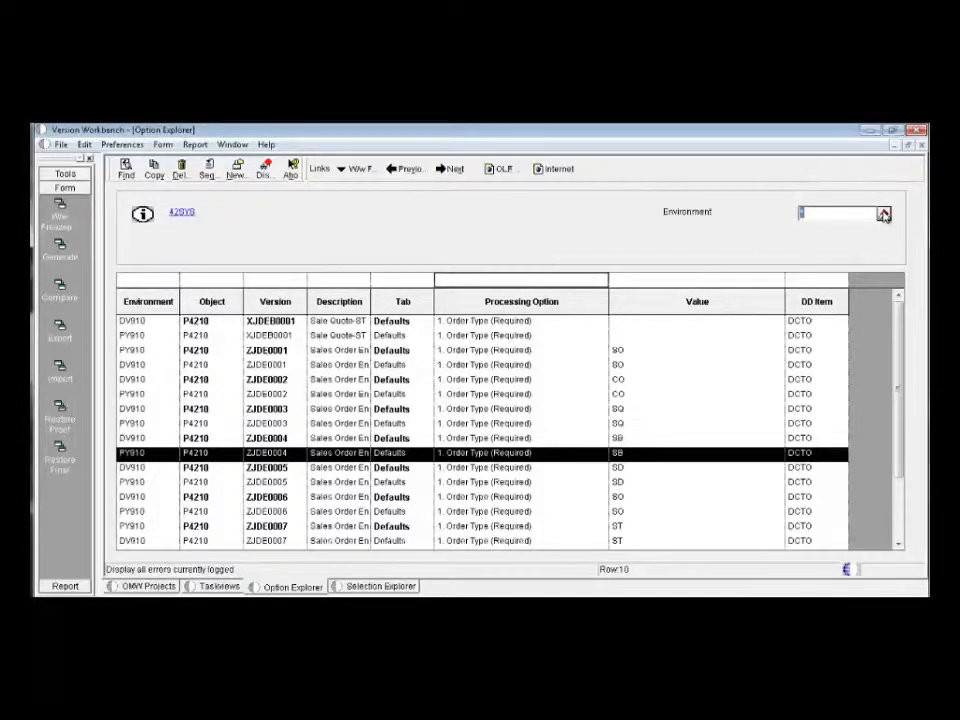
click(884, 214)
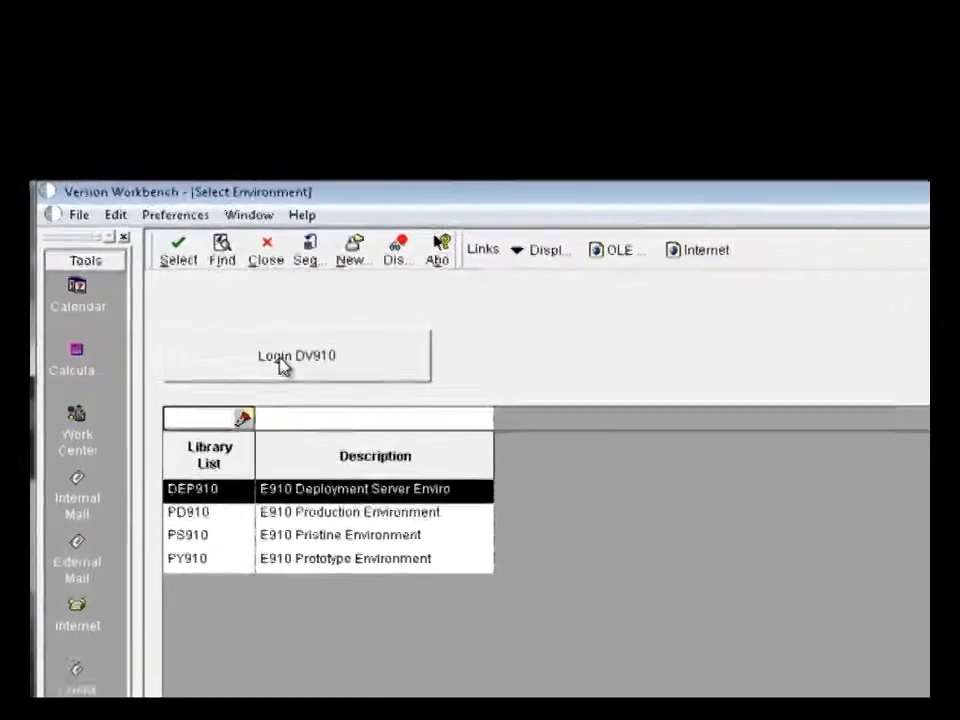
click(283, 362)
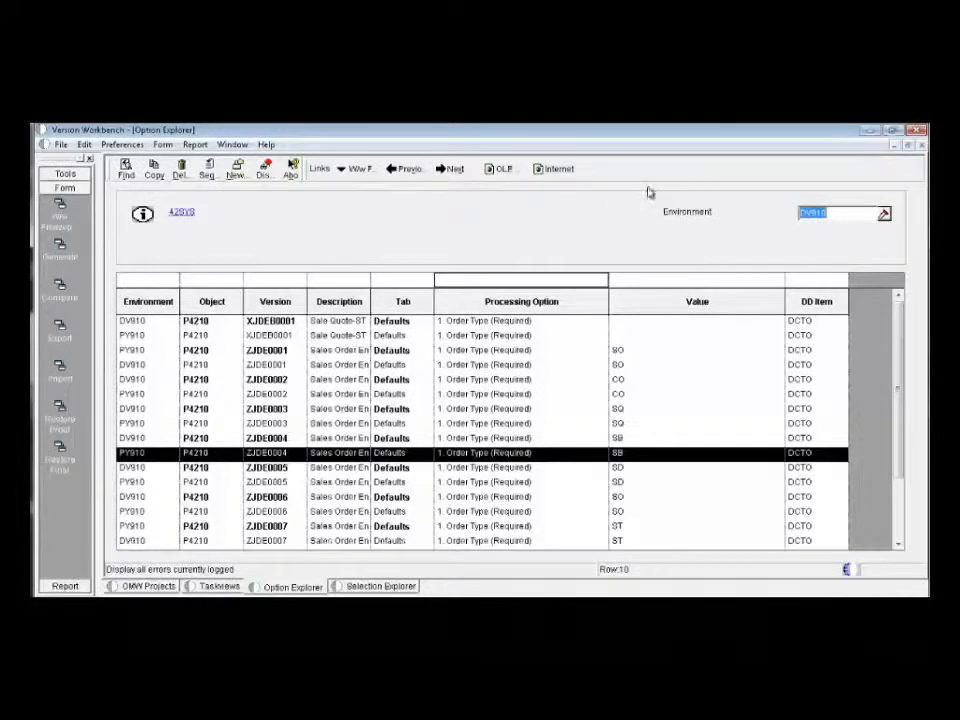
click(125, 172)
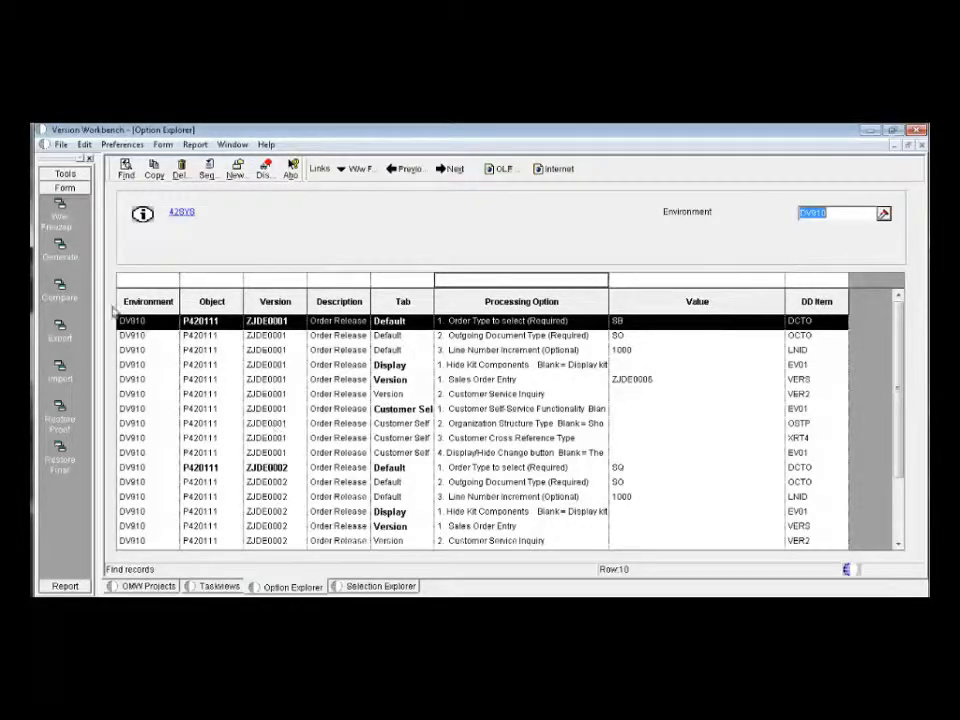
- Compare the DV910 processing options with freezepoint 42SYS in environment PY910, showing differences only
click(64, 295)
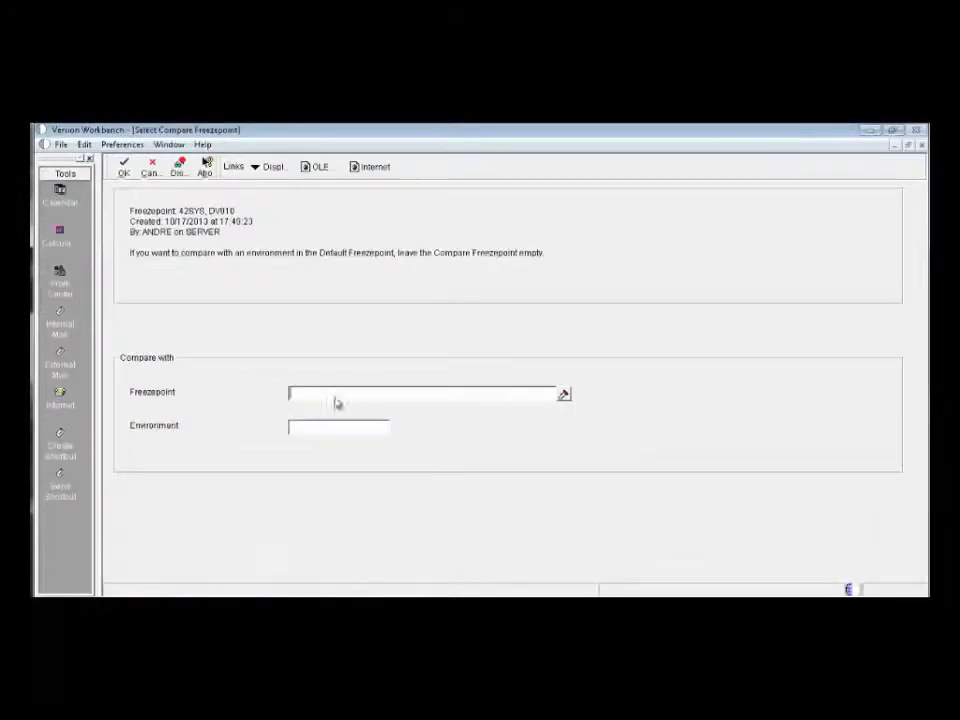
click(564, 396)
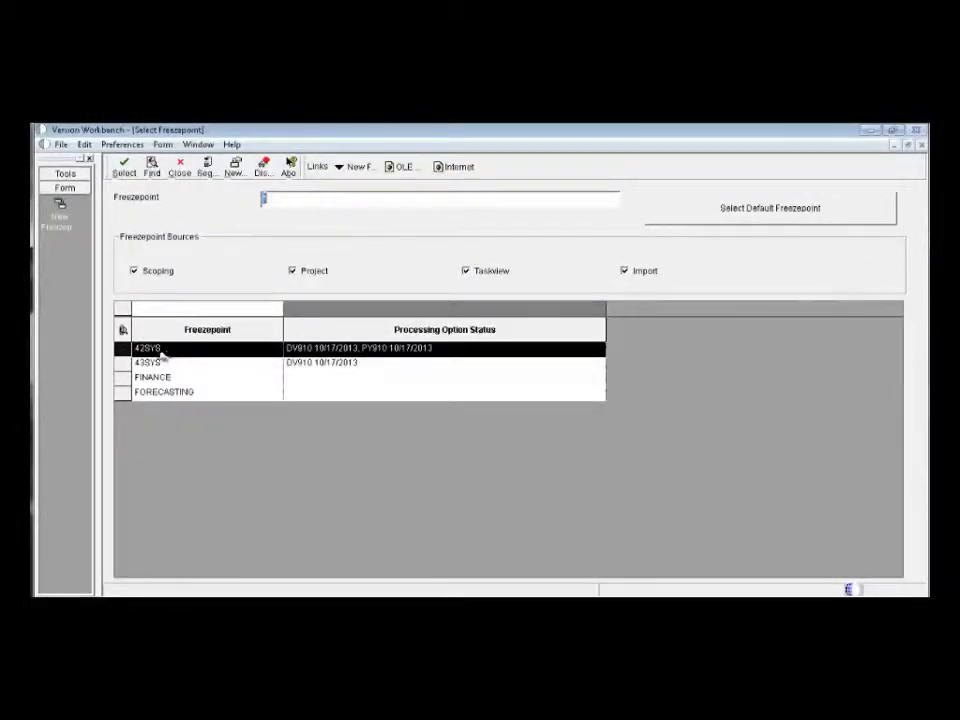
double_click(180, 349)
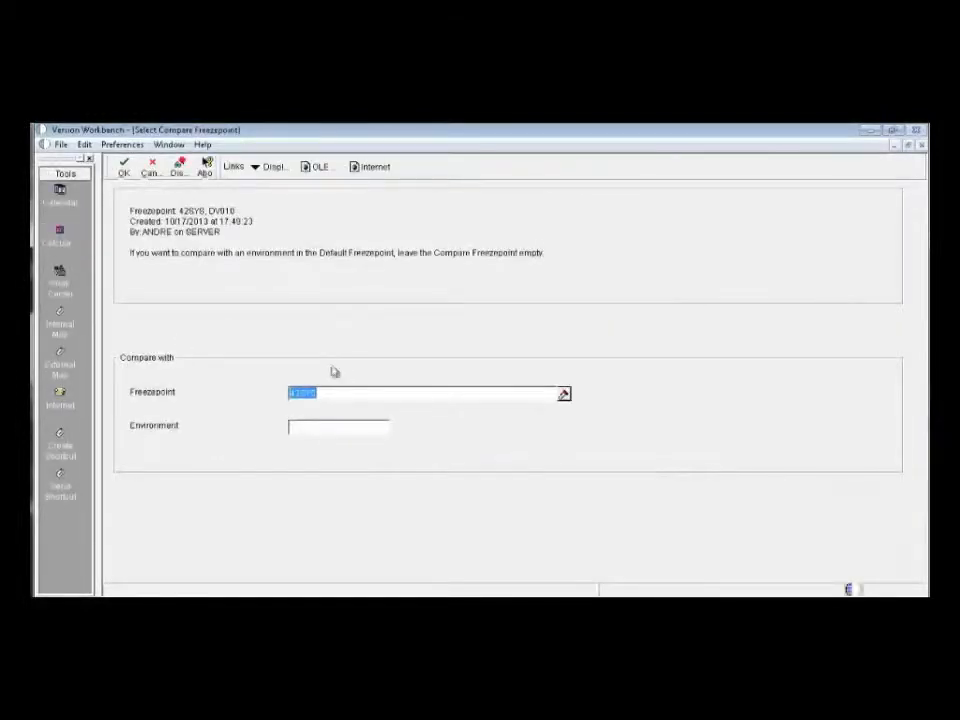
click(338, 427)
click(397, 427)
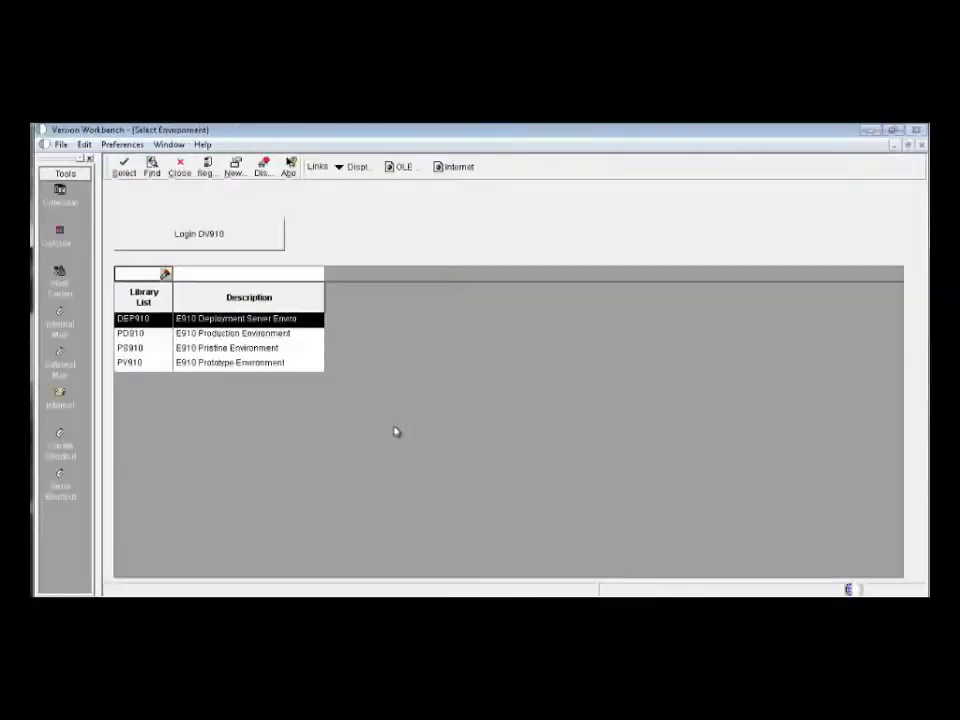
click(160, 362)
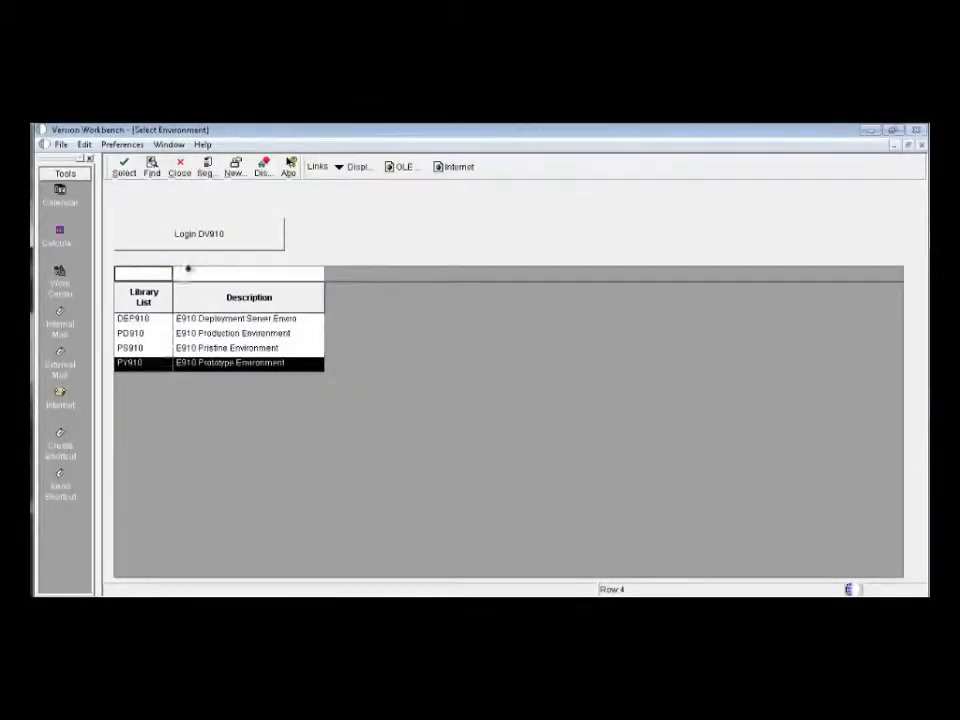
click(124, 170)
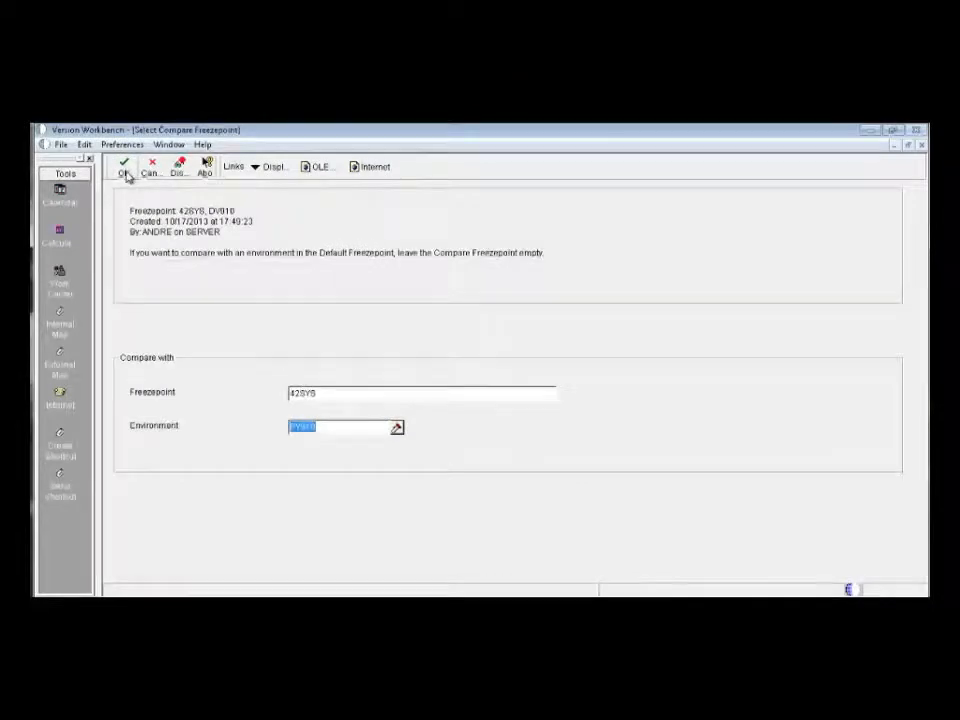
click(125, 172)
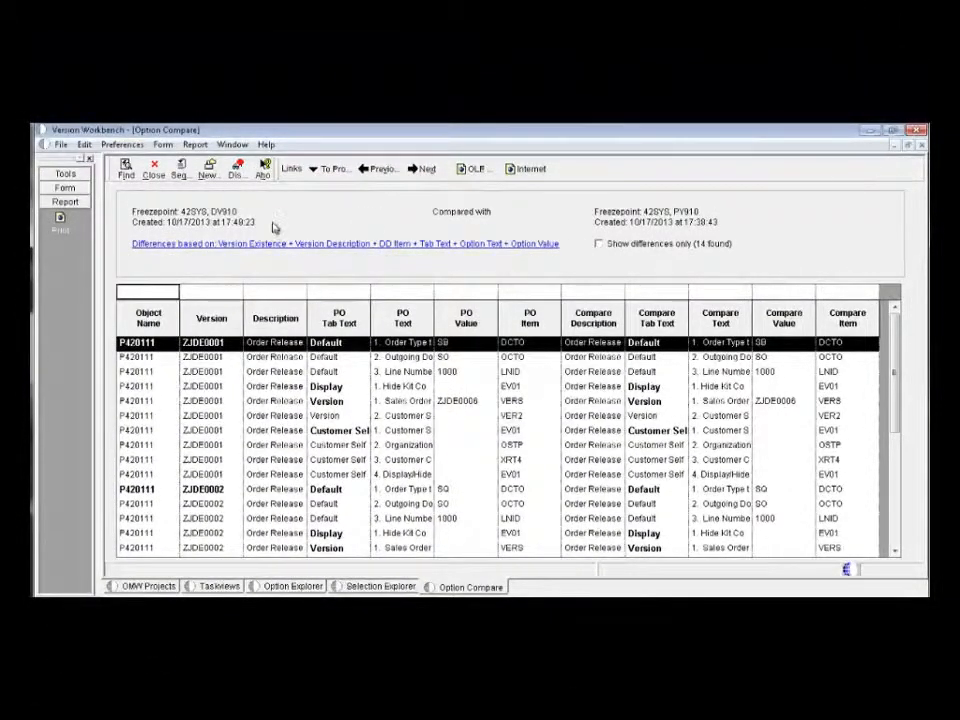
click(599, 246)
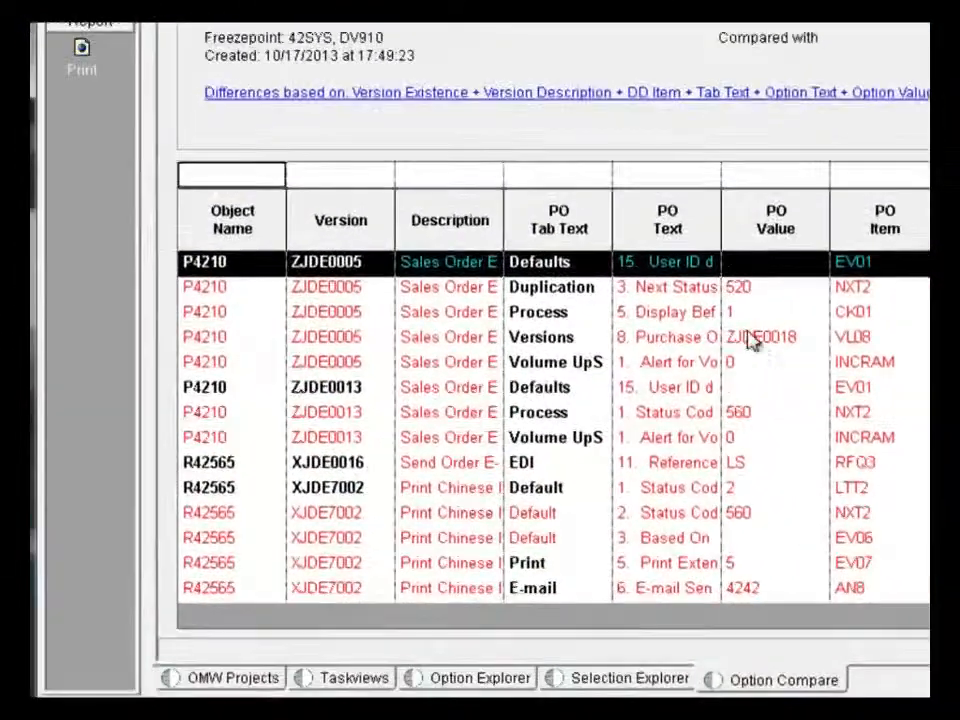
- Add the versions in the comparison grid to OMW project SCN01 without checking them out, and close the comparison
click(558, 378)
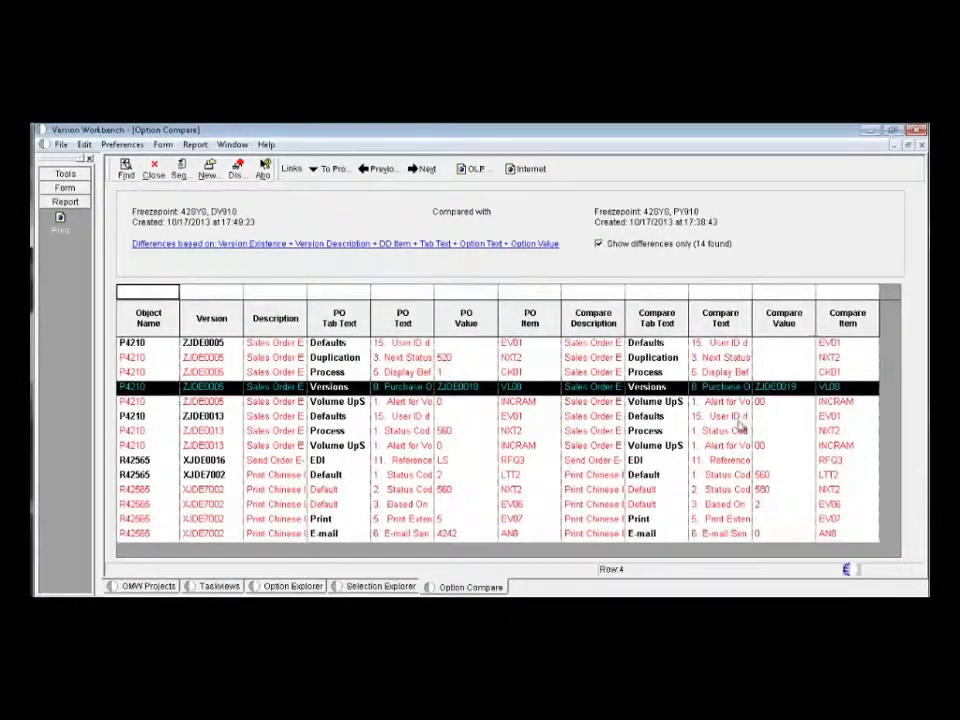
click(64, 188)
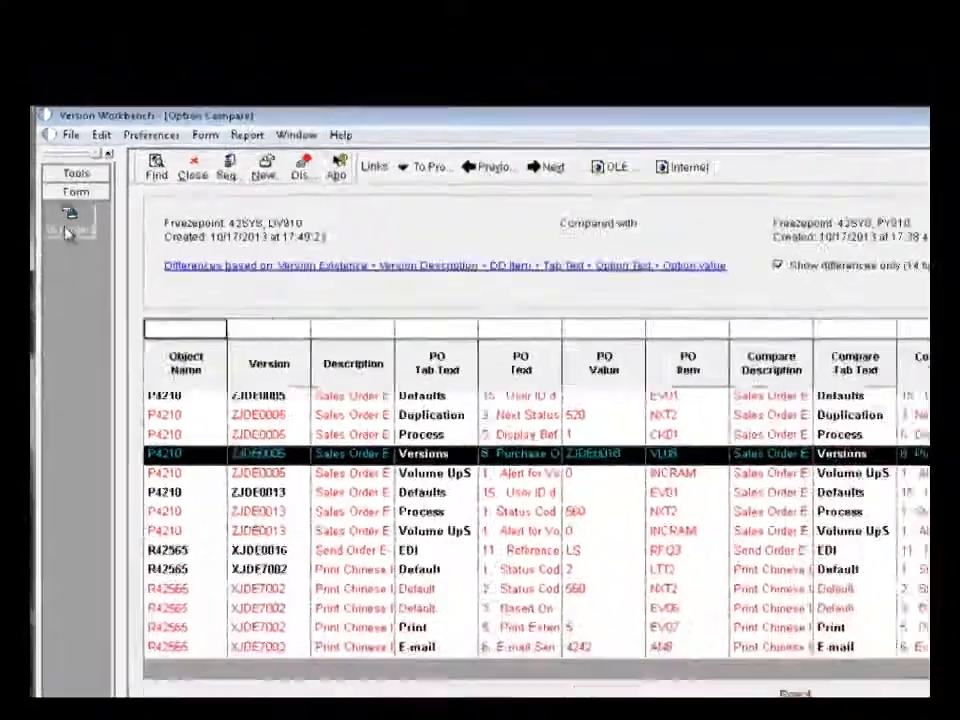
click(108, 288)
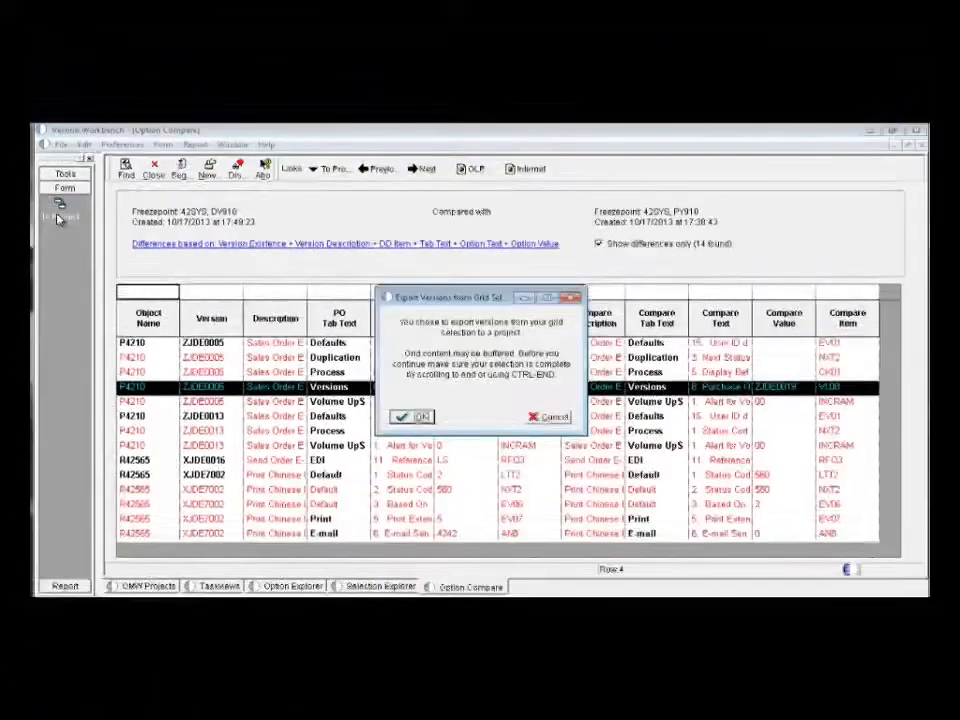
click(420, 418)
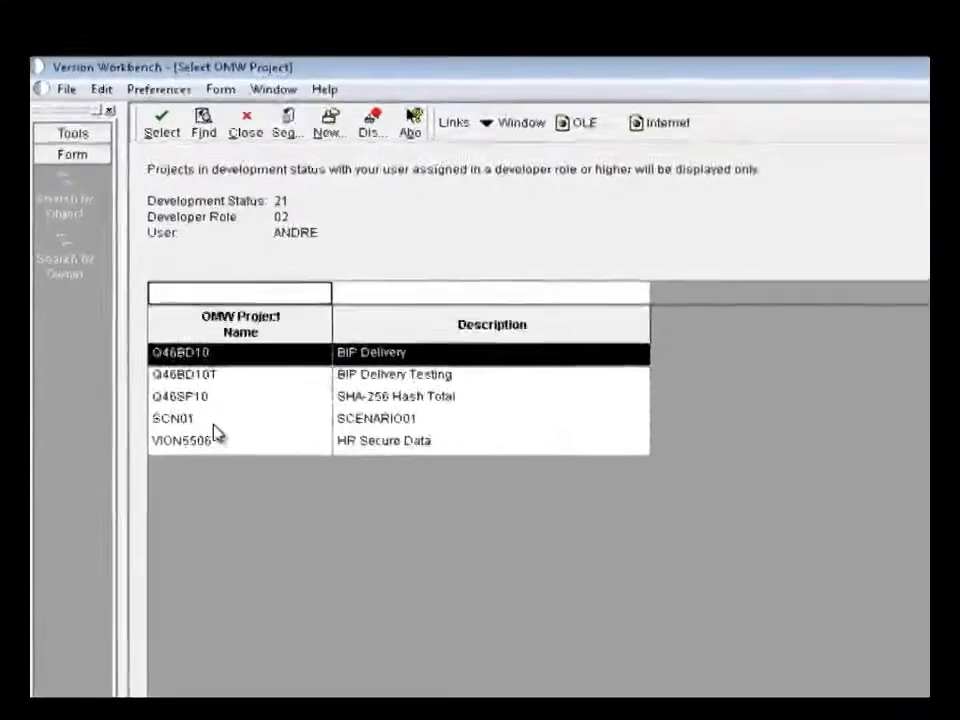
click(155, 366)
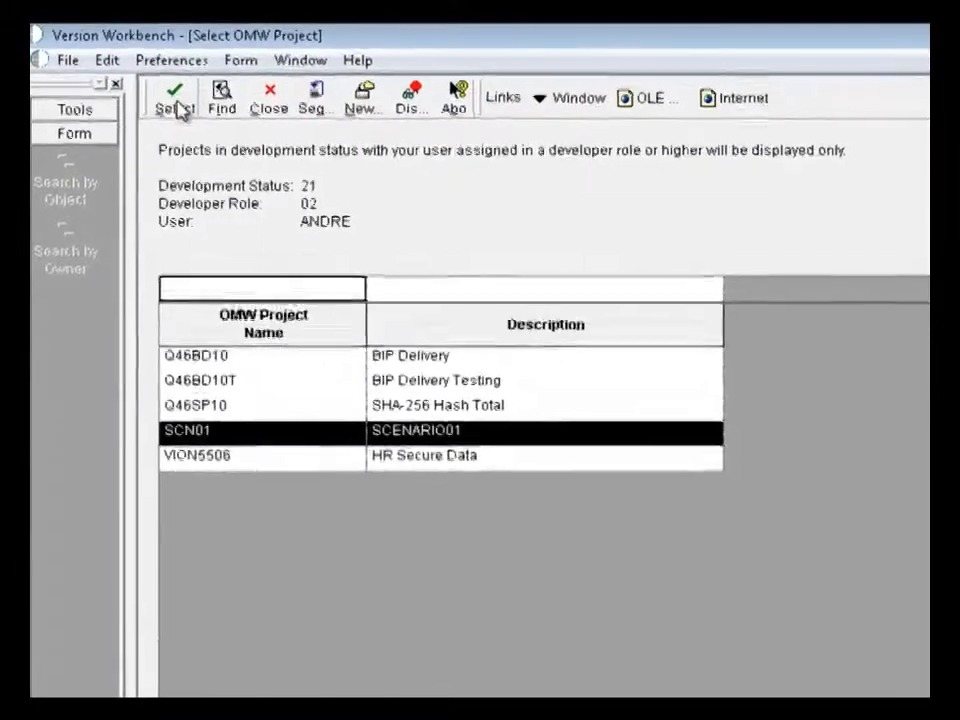
click(178, 107)
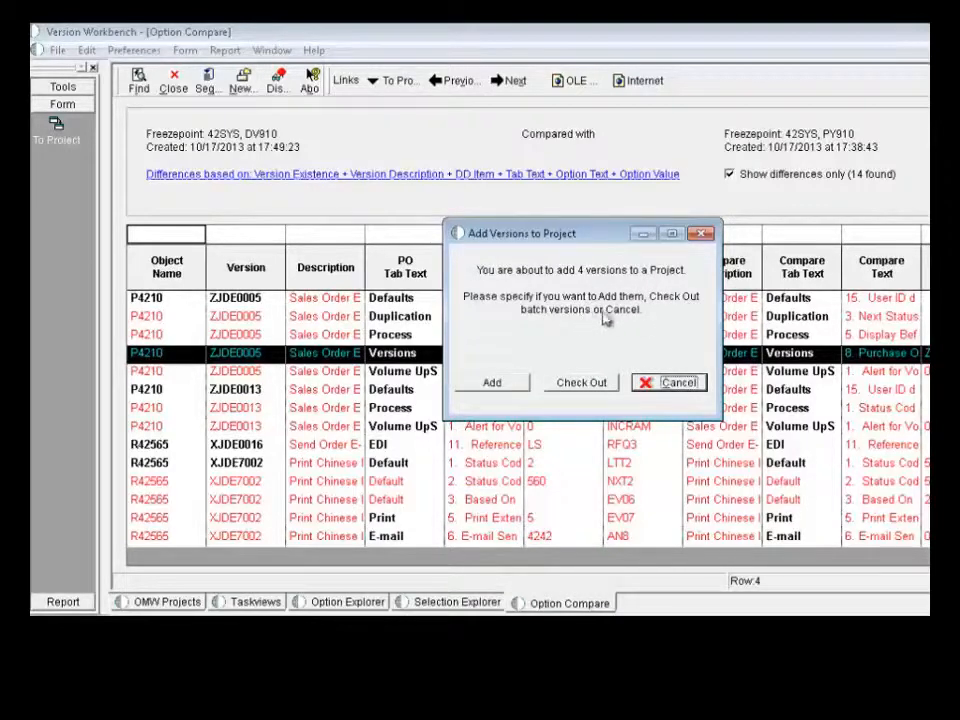
click(491, 385)
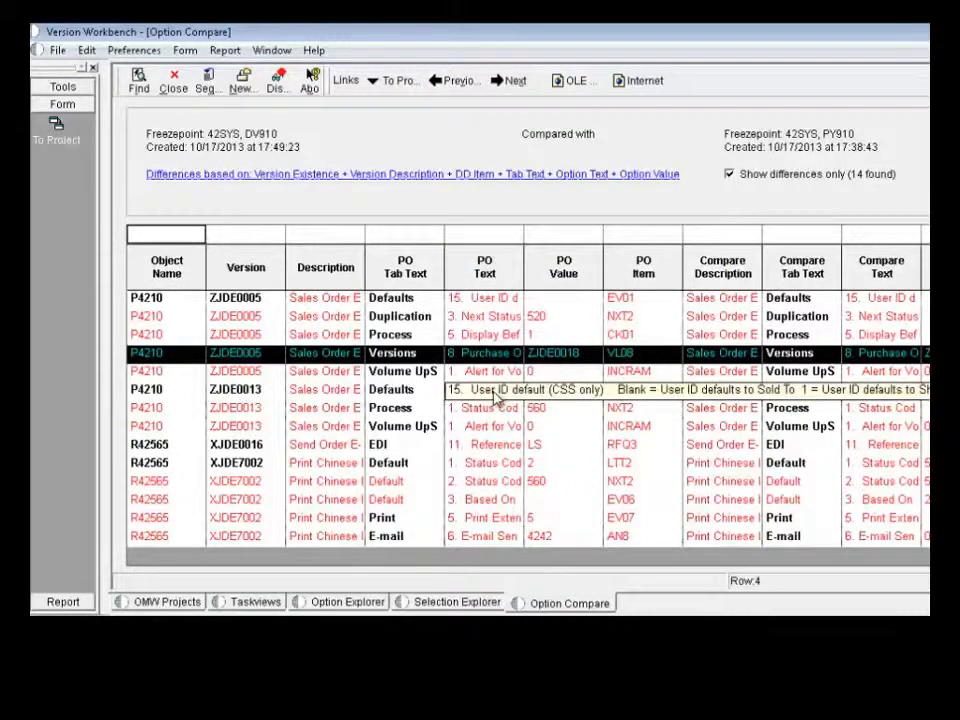
click(180, 88)
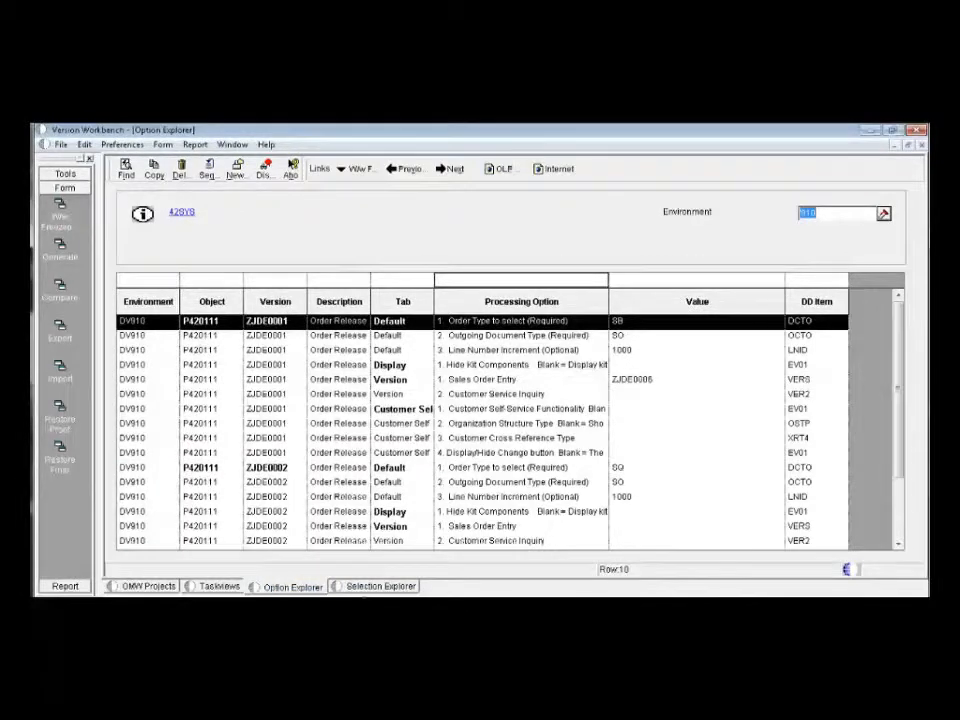
- Open Selection Explorer, select the 42SYS freezepoint and find its data selection records for pathcode DV910
click(370, 587)
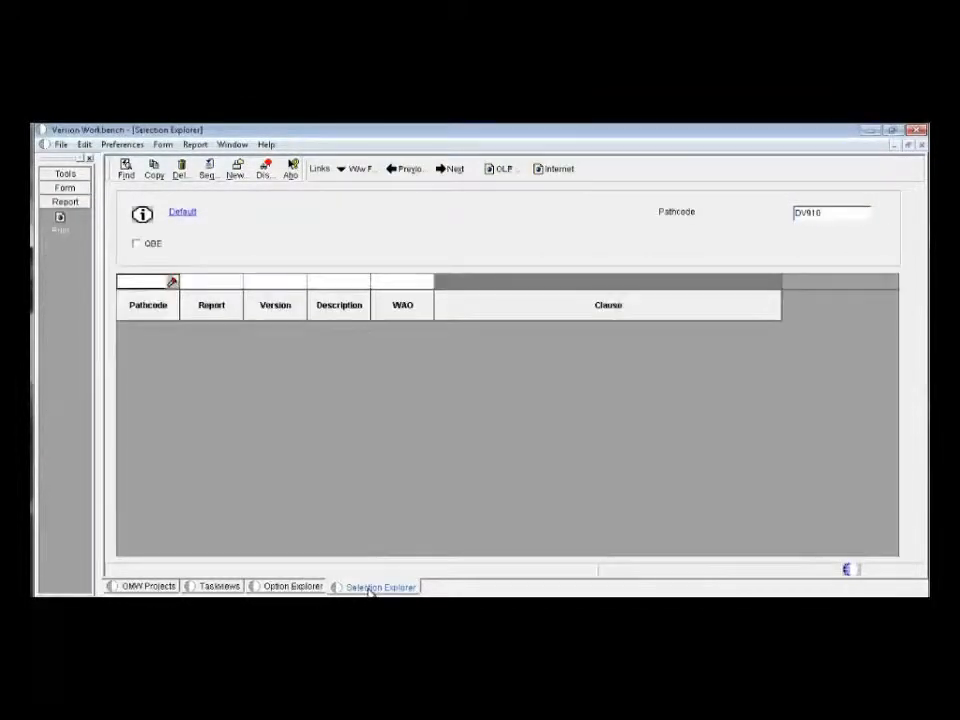
click(178, 213)
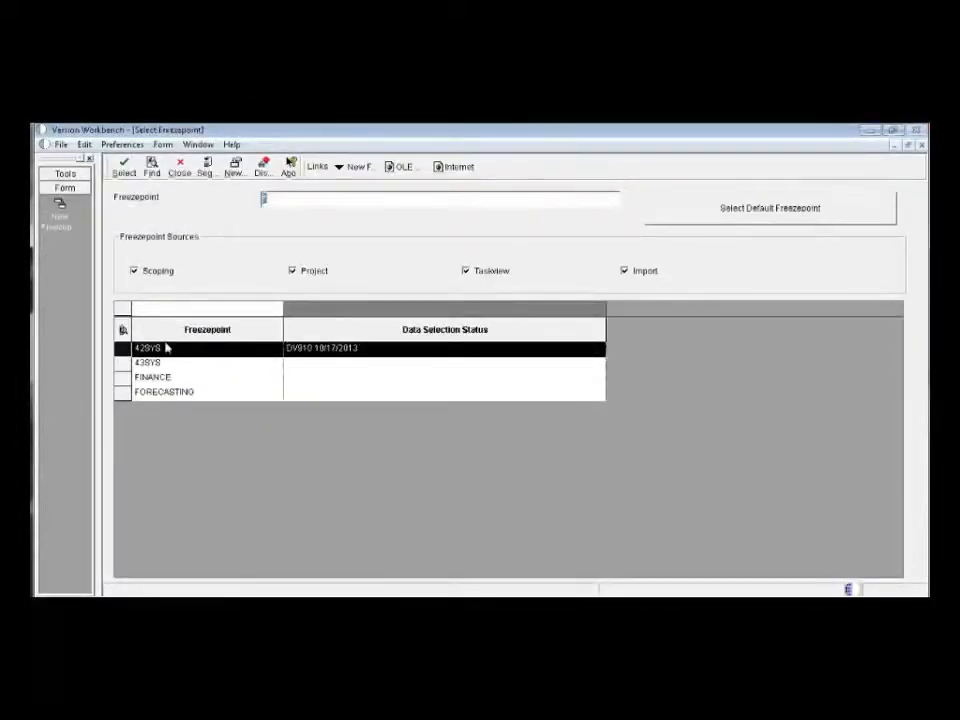
double_click(168, 350)
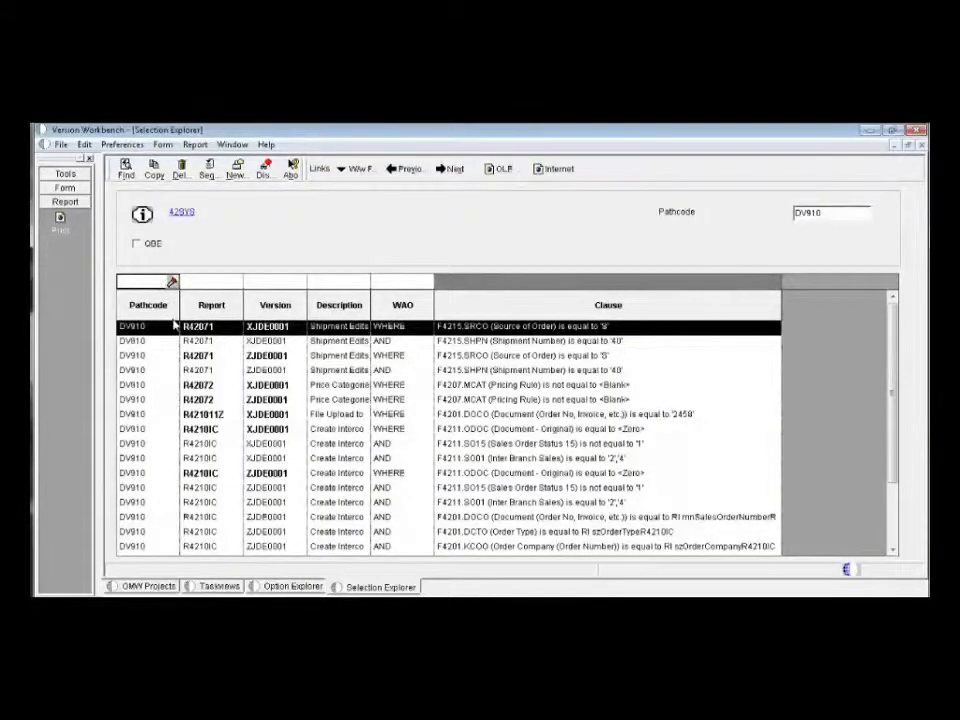
click(136, 176)
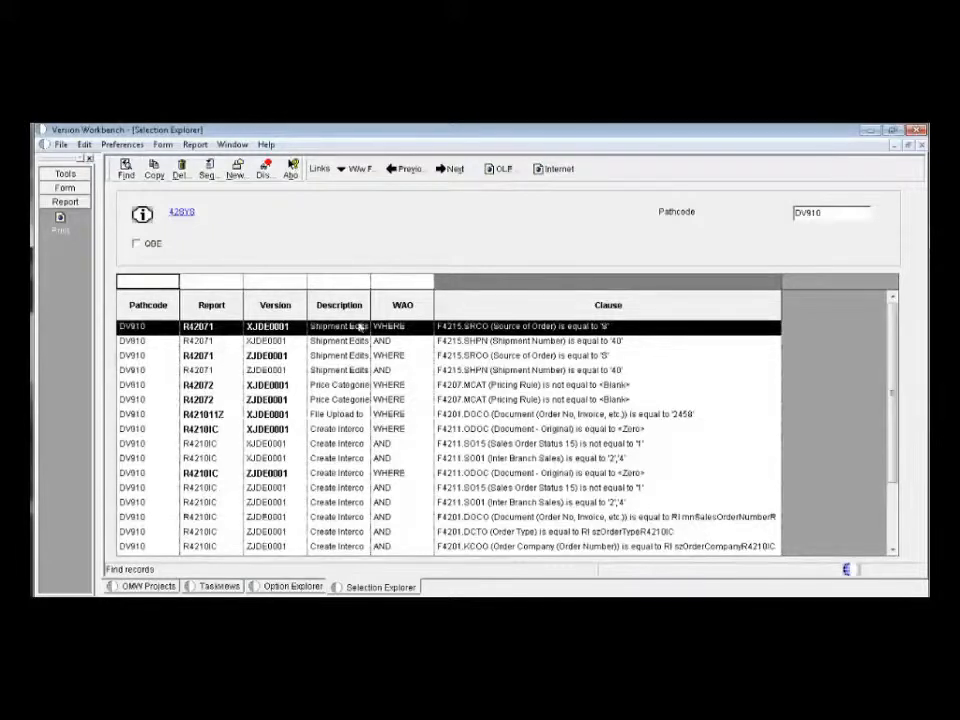
- Enable QBE, filter the data selections on left column NXTR and examine the status code literals per report version
click(137, 243)
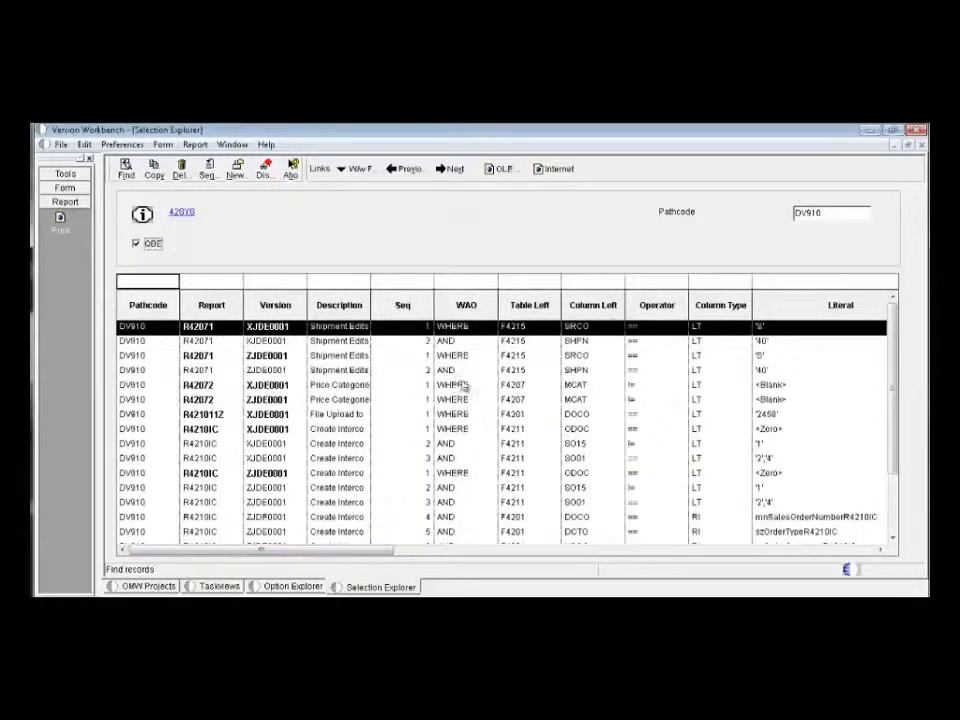
click(598, 284)
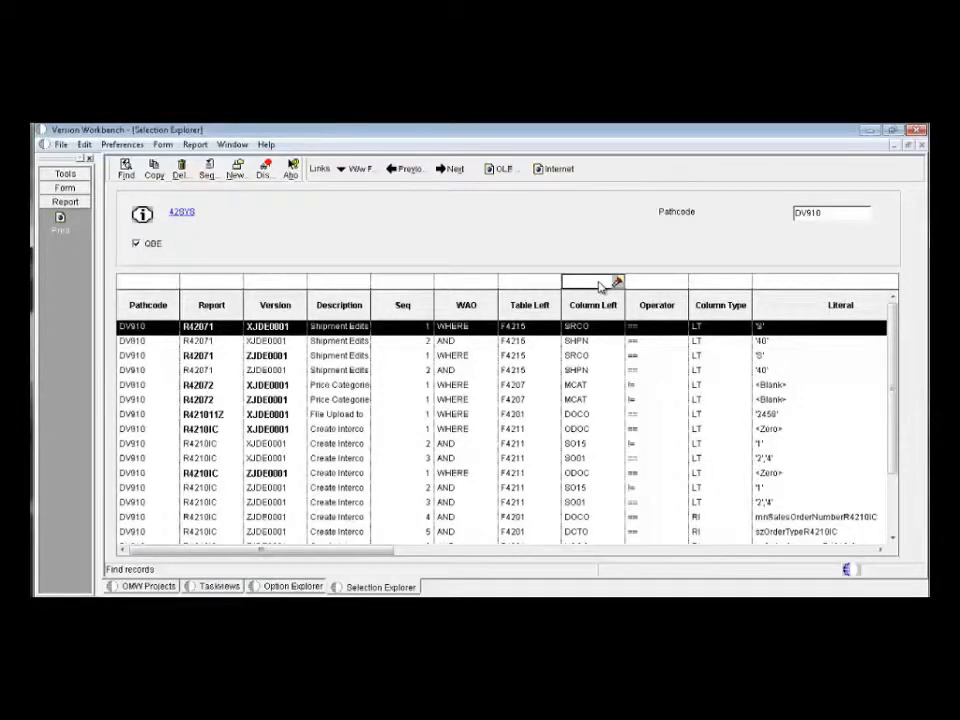
text(NXTR)
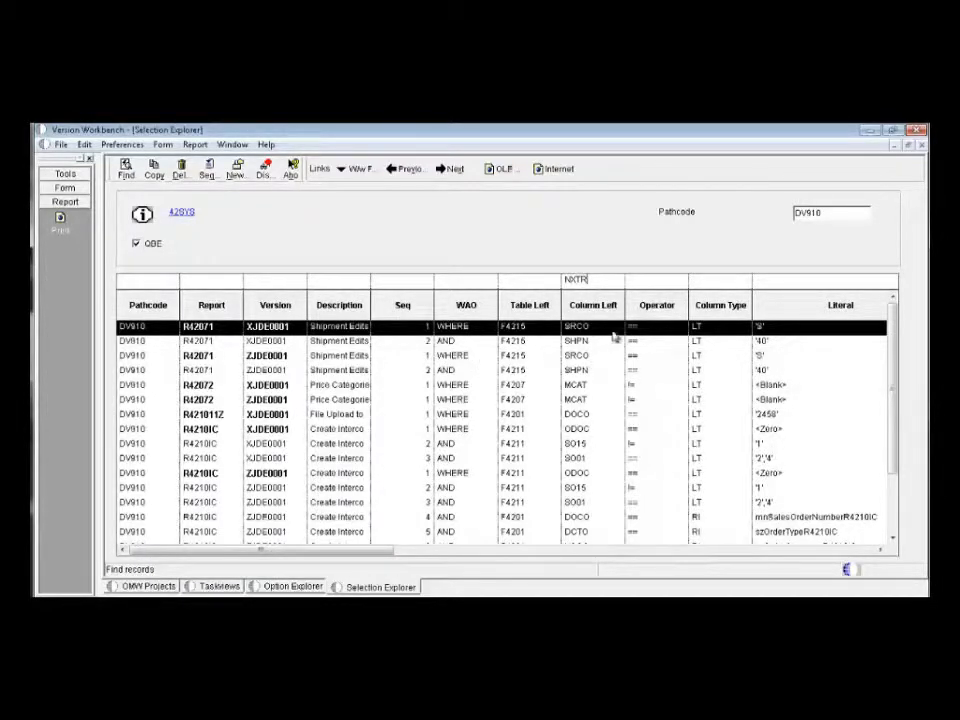
click(126, 170)
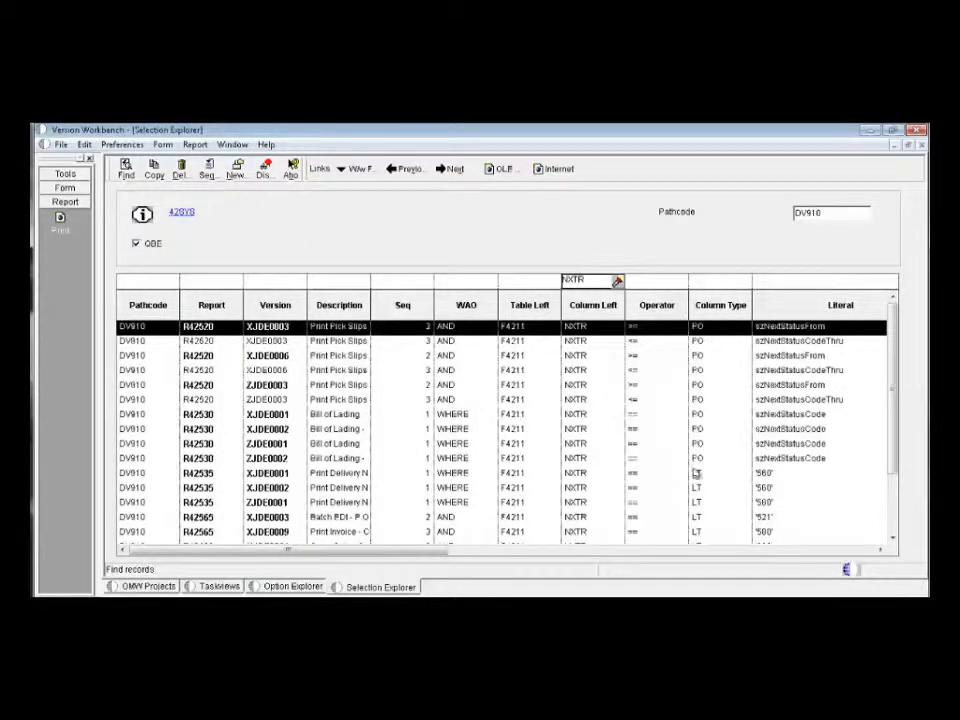
drag(895, 447, 902, 499)
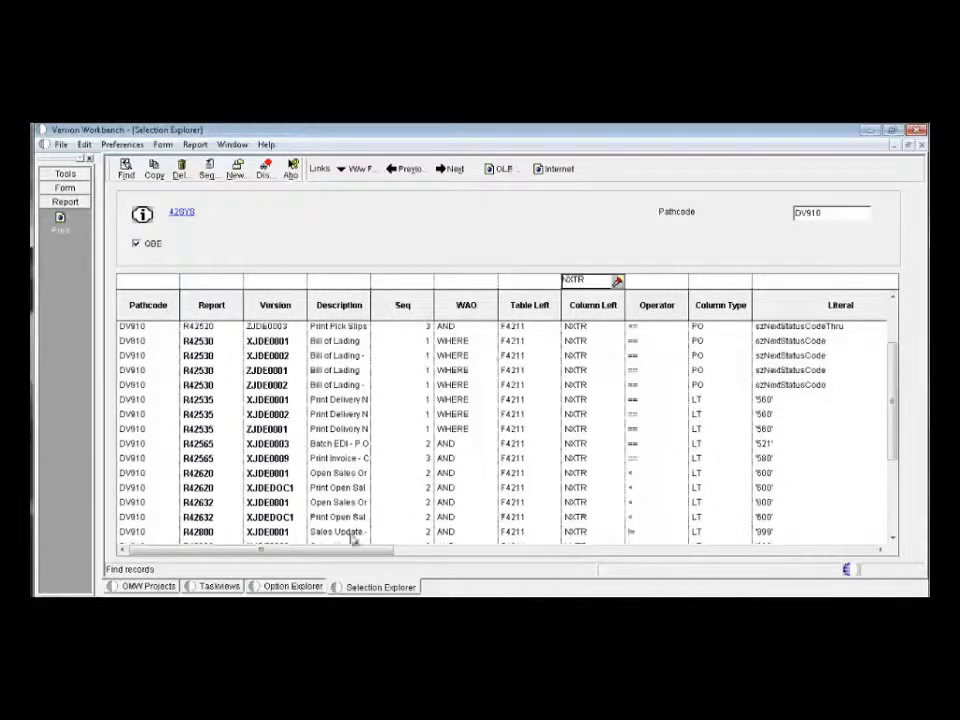
- Open the OMW Projects overview and select project SCN01 - SCENARIO01
click(160, 586)
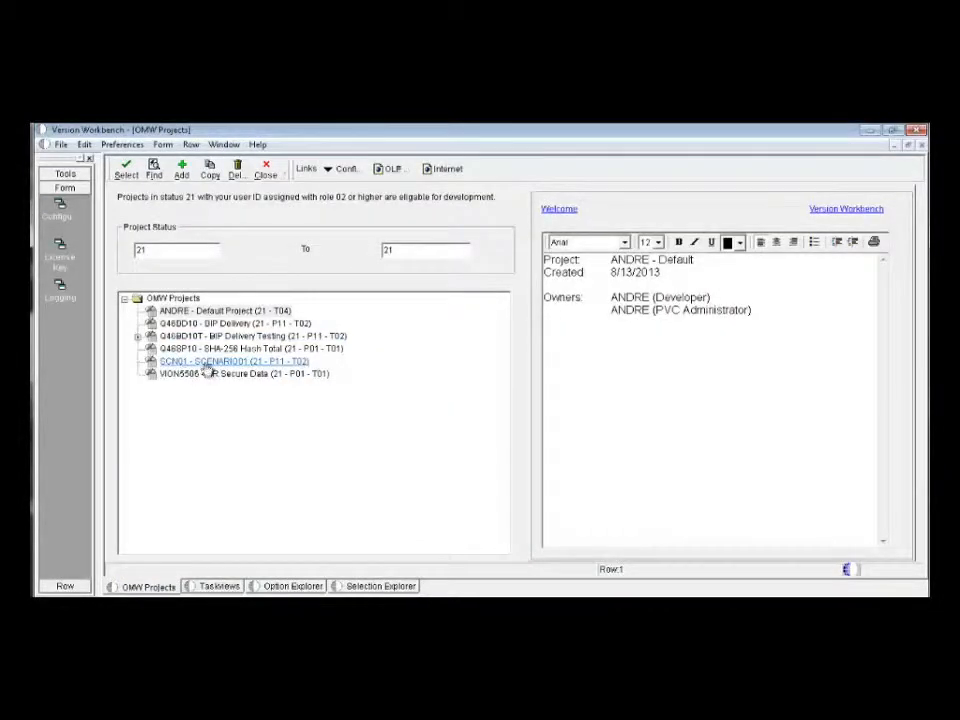
click(218, 363)
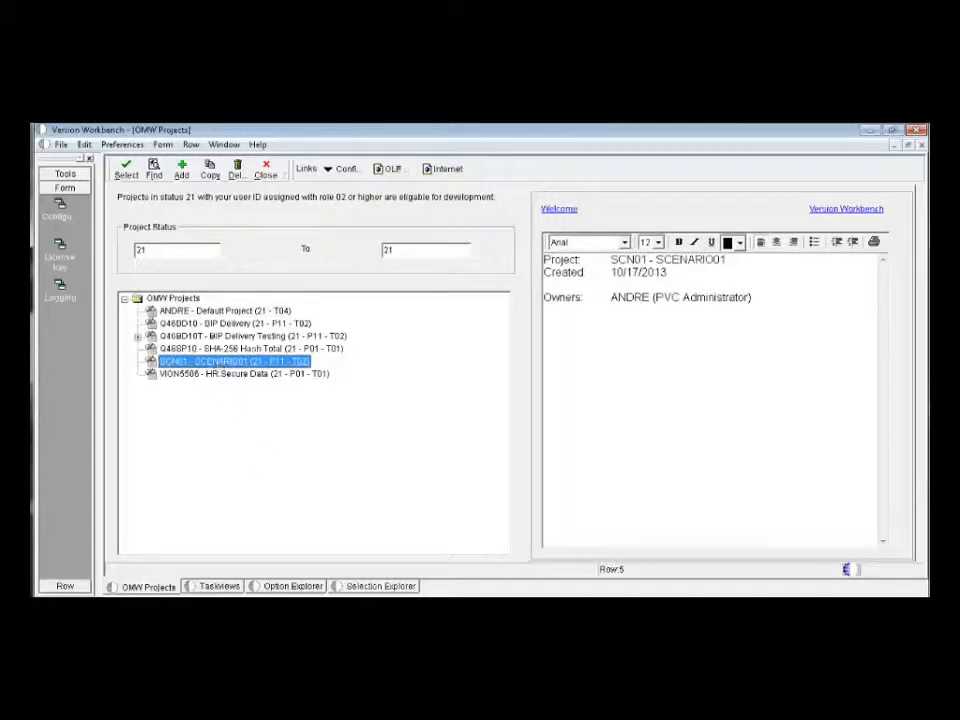